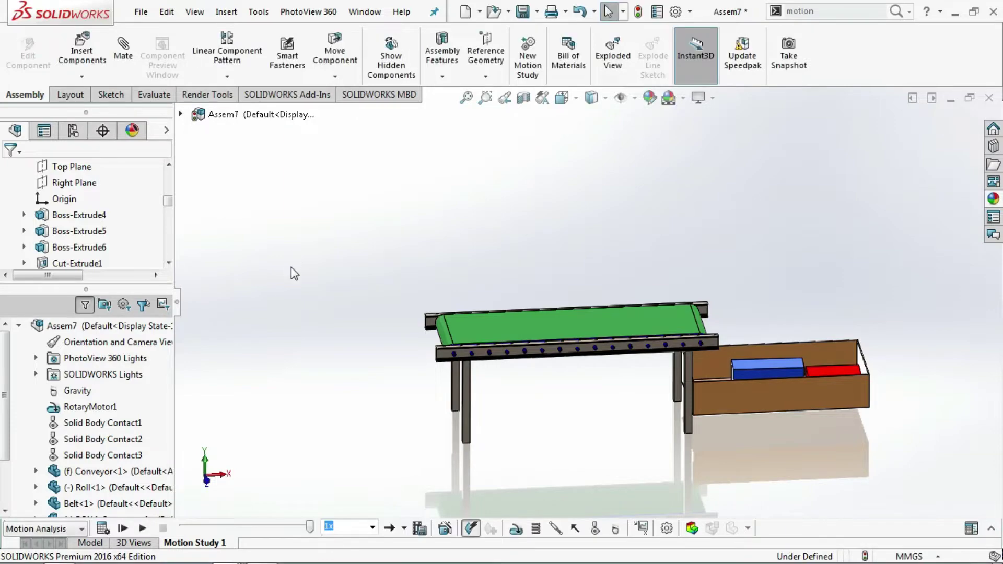
Replay the conveyor Motion Analysis from the start so the blocks travel into the box
{"action": "left_click", "coordinate": [123, 529]}
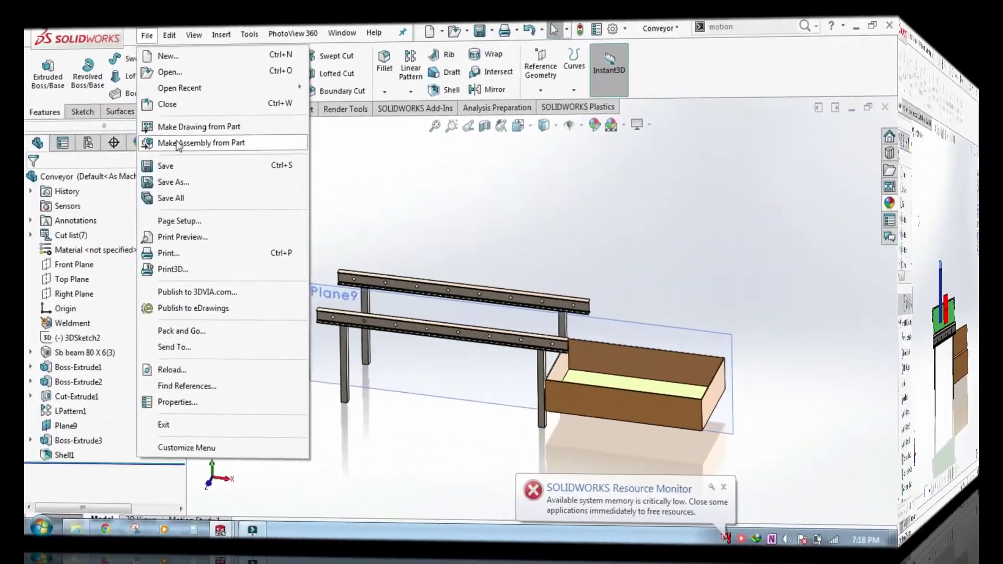
Make a new assembly from the Conveyor part, with the Conveyor placed as its fixed first component
{"action": "left_click", "coordinate": [209, 136]}
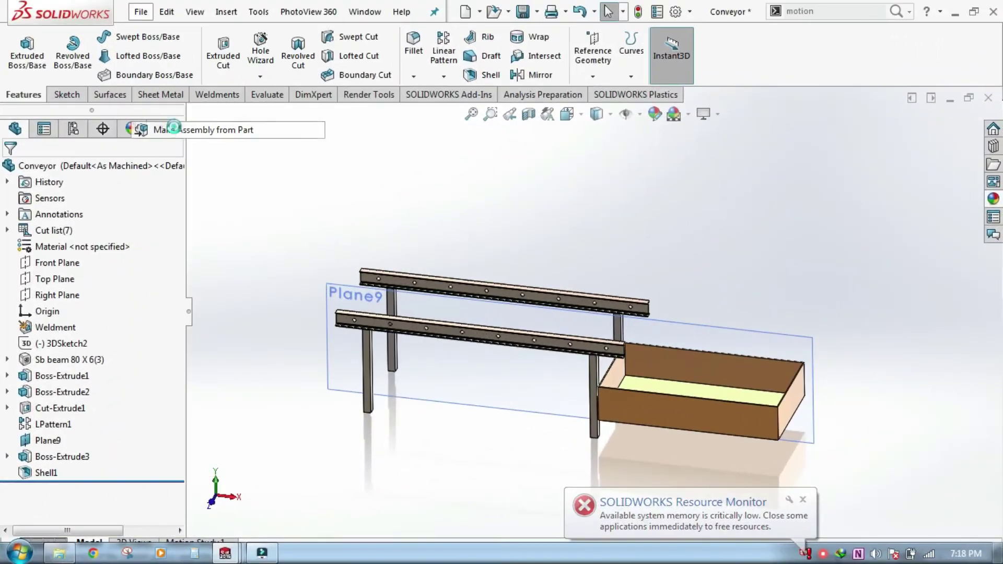
{"action": "left_click", "coordinate": [537, 317]}
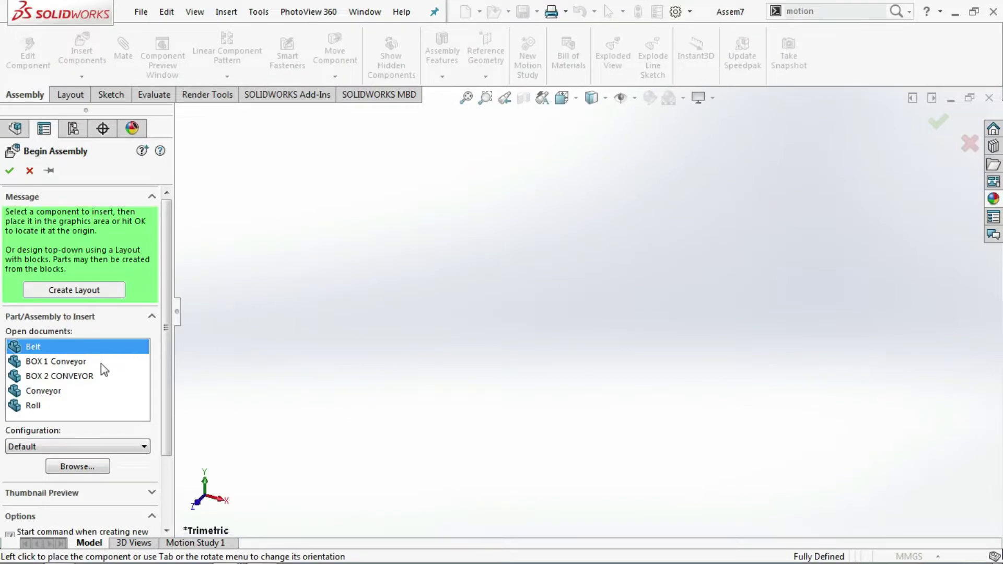
{"action": "left_click", "coordinate": [54, 393]}
{"action": "left_click", "coordinate": [544, 356]}
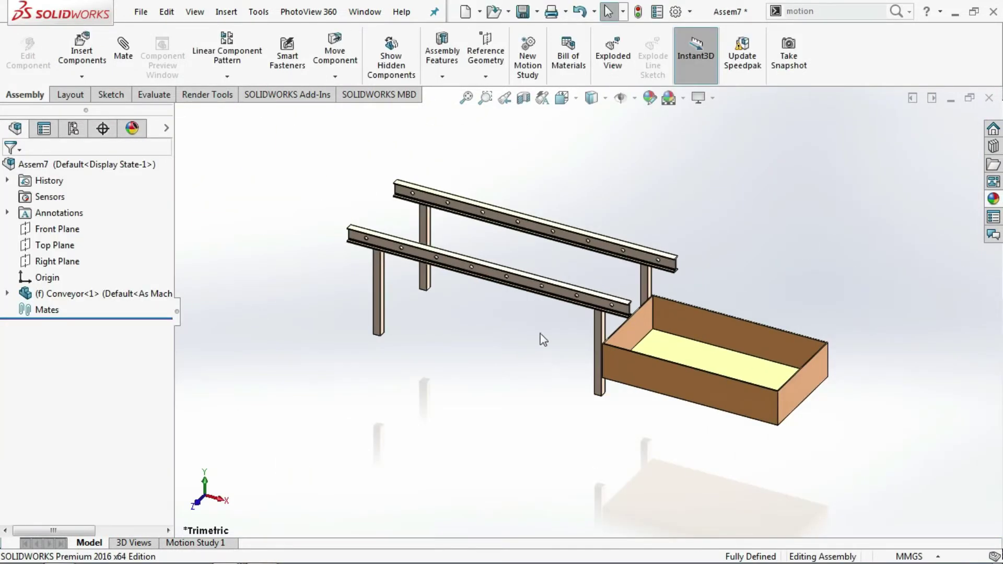
{"action": "left_click", "coordinate": [82, 76]}
Insert the Roll part and mate its cylindrical face concentric with the first rail hole
{"action": "left_click", "coordinate": [95, 93]}
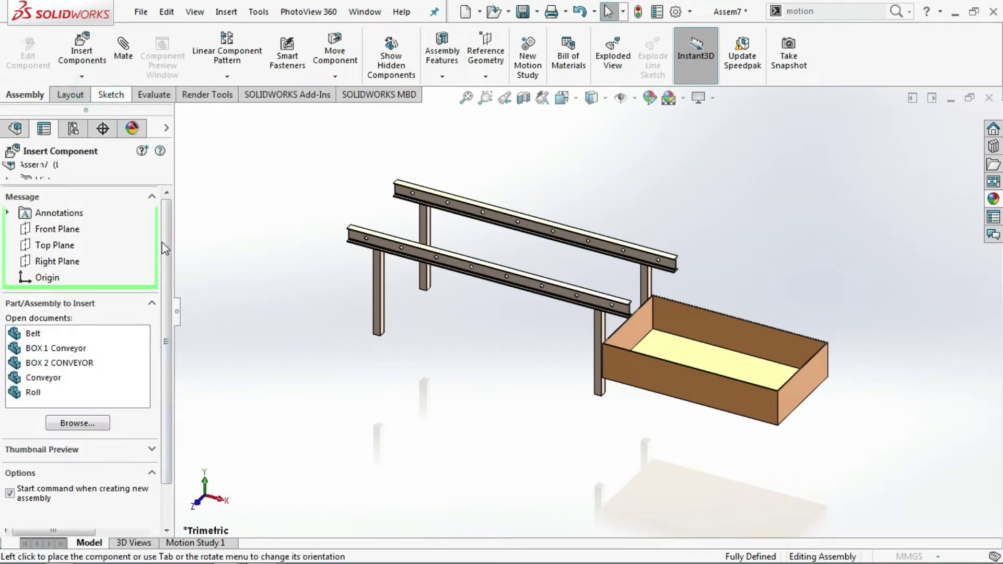
{"action": "left_click", "coordinate": [34, 395]}
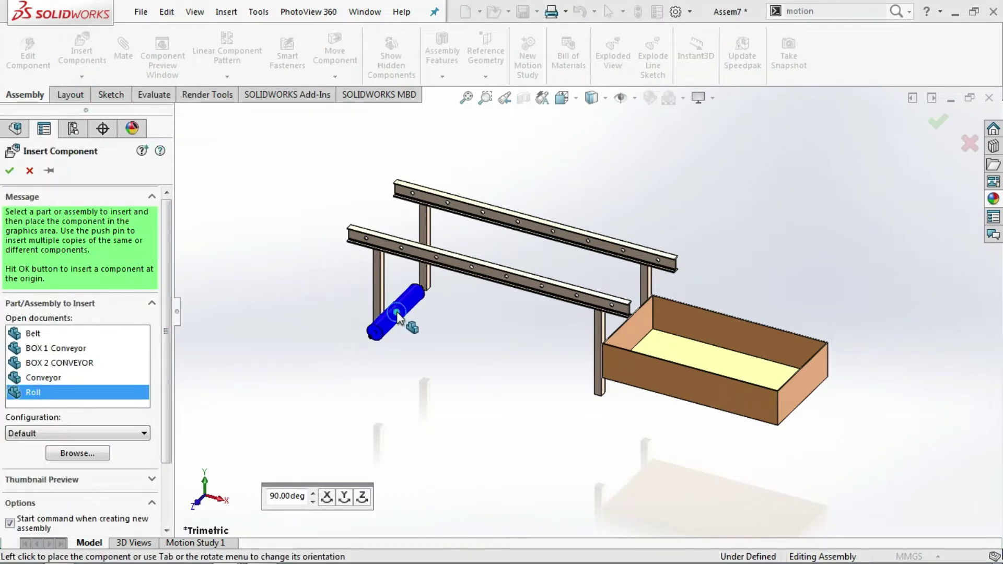
{"action": "left_click", "coordinate": [424, 313]}
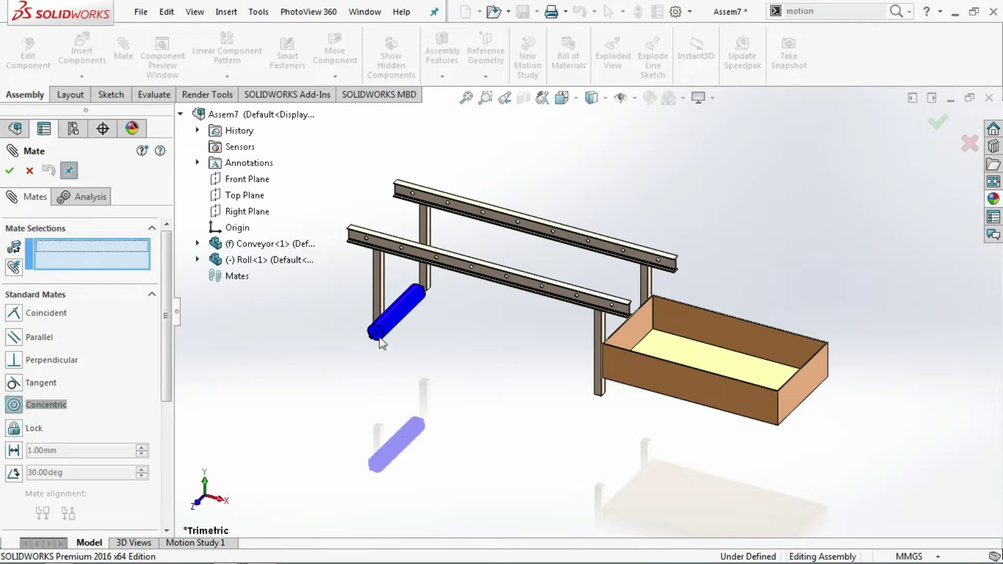
{"action": "left_click", "coordinate": [402, 321]}
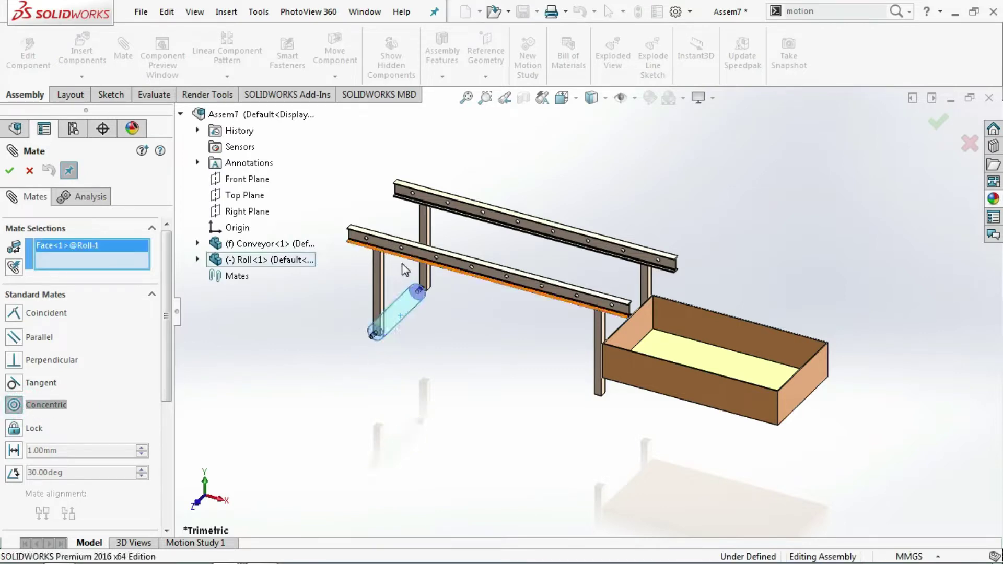
{"action": "scroll", "coordinate": [470, 277], "scroll_direction": "down", "scroll_amount": 2}
{"action": "scroll", "coordinate": [466, 278], "scroll_direction": "down", "scroll_amount": 2}
{"action": "scroll", "coordinate": [464, 278], "scroll_direction": "down", "scroll_amount": 2}
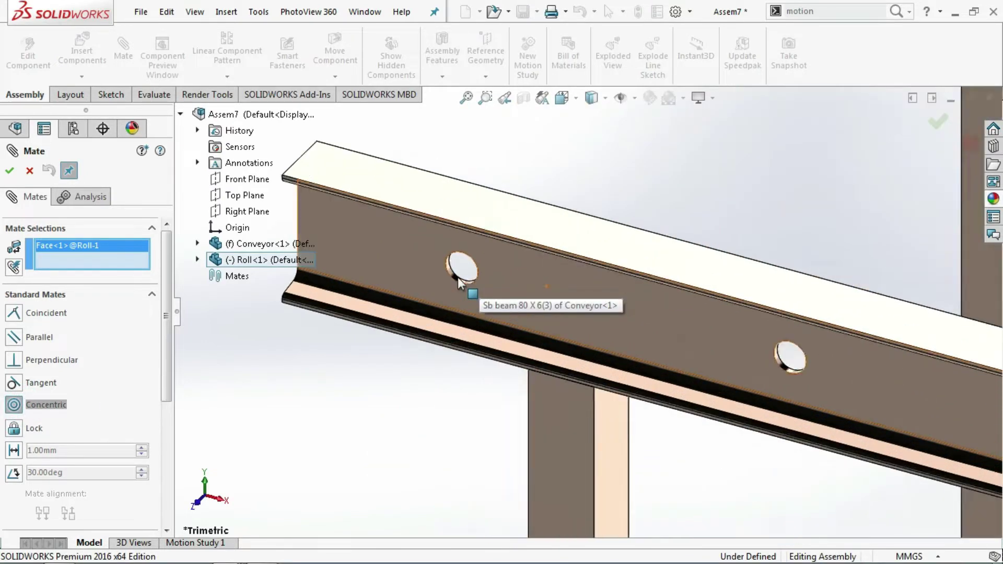
{"action": "scroll", "coordinate": [464, 277], "scroll_direction": "down", "scroll_amount": 2}
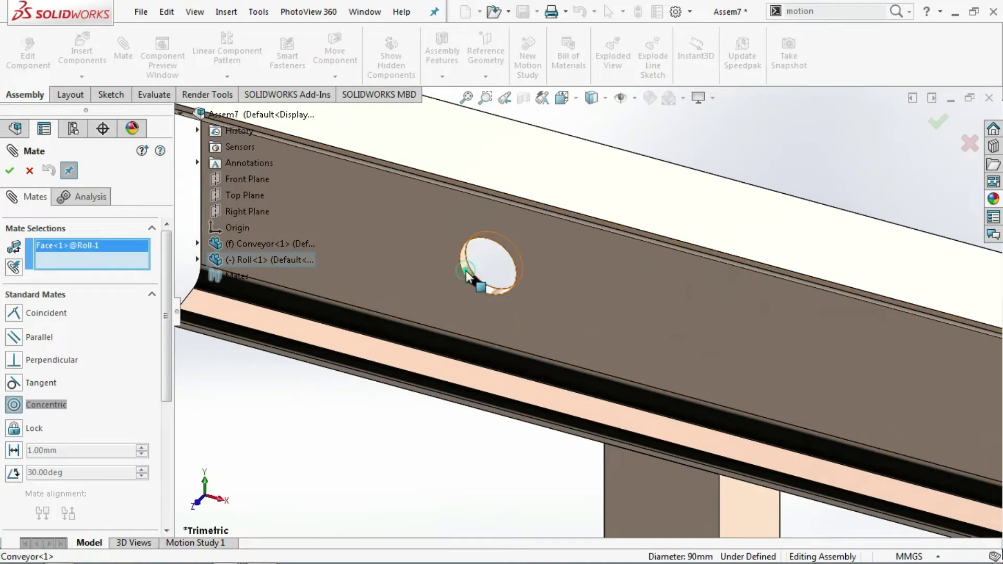
{"action": "left_click", "coordinate": [467, 276]}
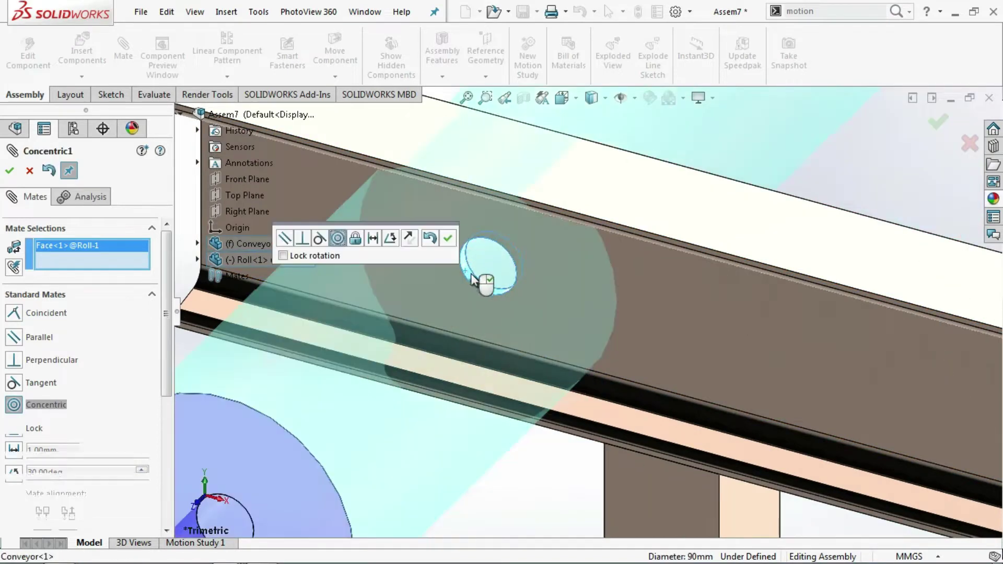
{"action": "left_click", "coordinate": [447, 241]}
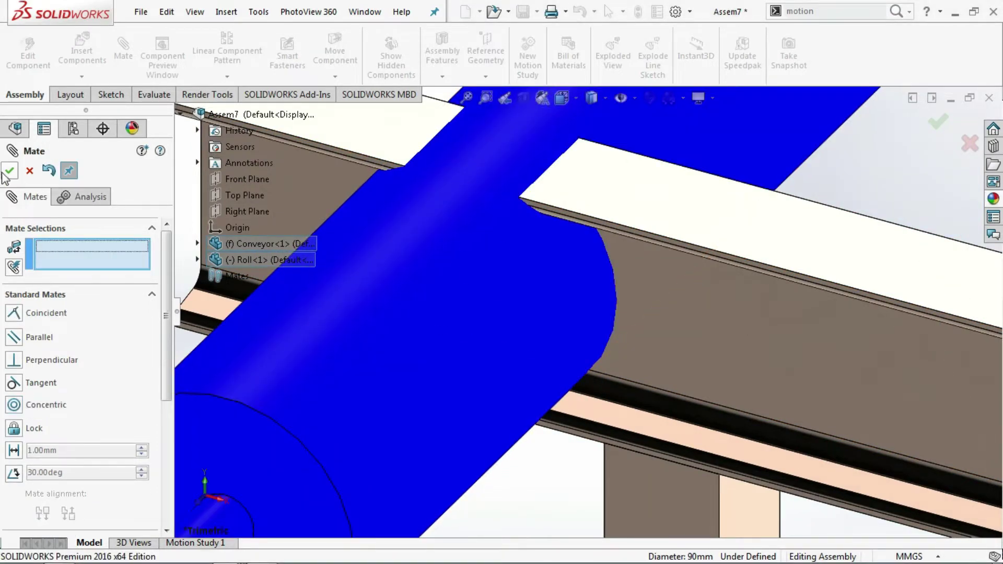
Mate the conveyor's Plane9 coincident with the Roll's Front Plane
{"action": "left_click", "coordinate": [12, 170]}
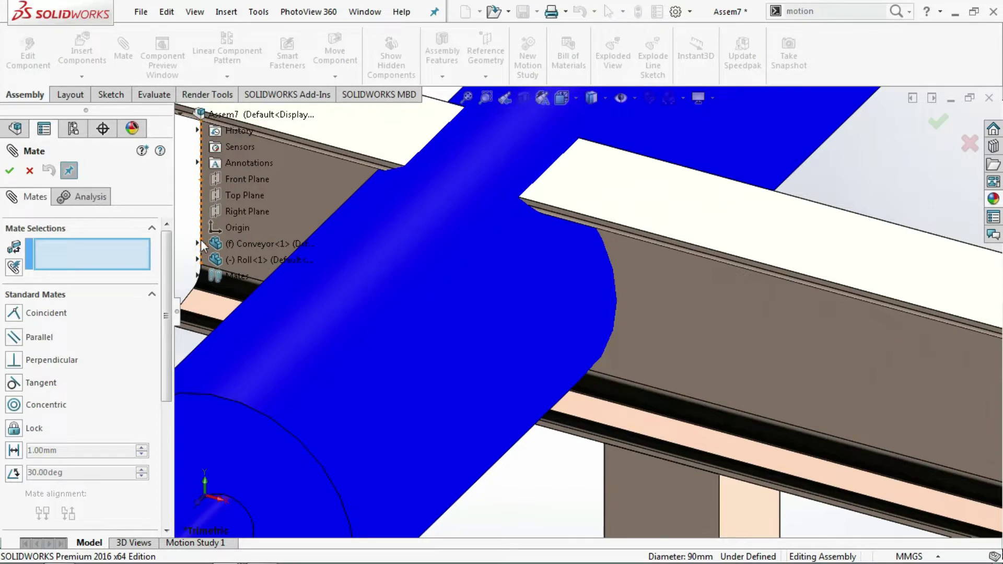
{"action": "left_click", "coordinate": [198, 244]}
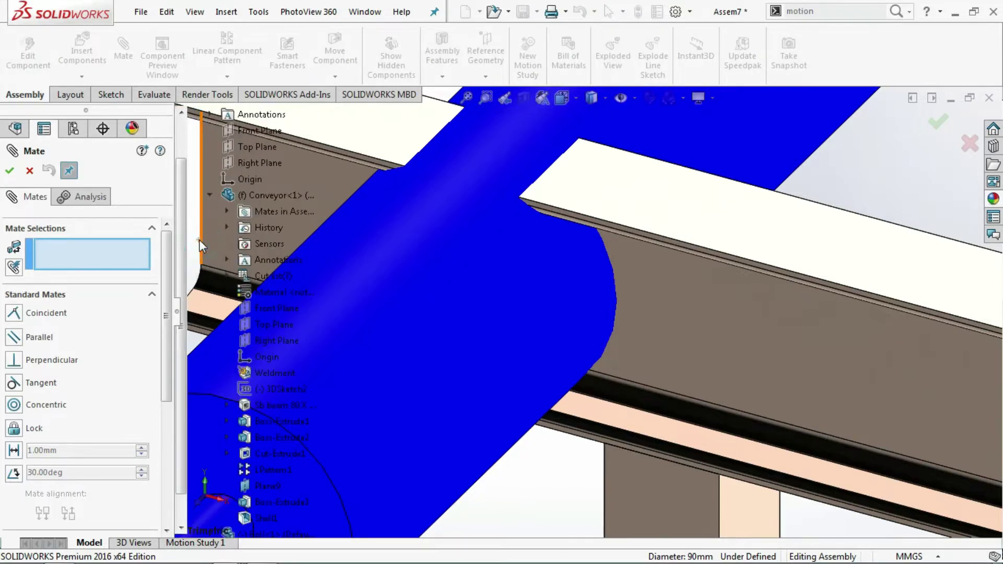
{"action": "left_click", "coordinate": [286, 487]}
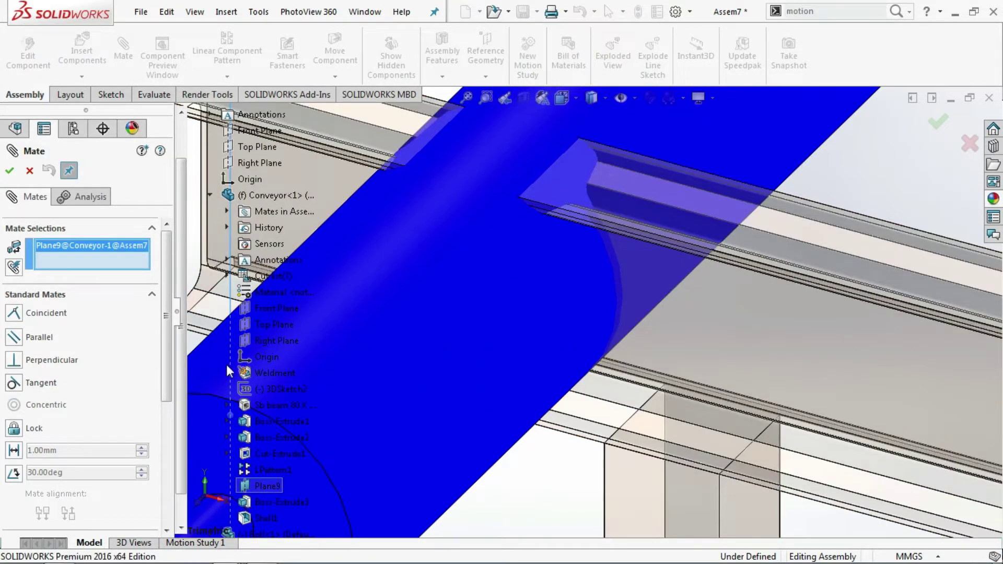
{"action": "left_click", "coordinate": [209, 196]}
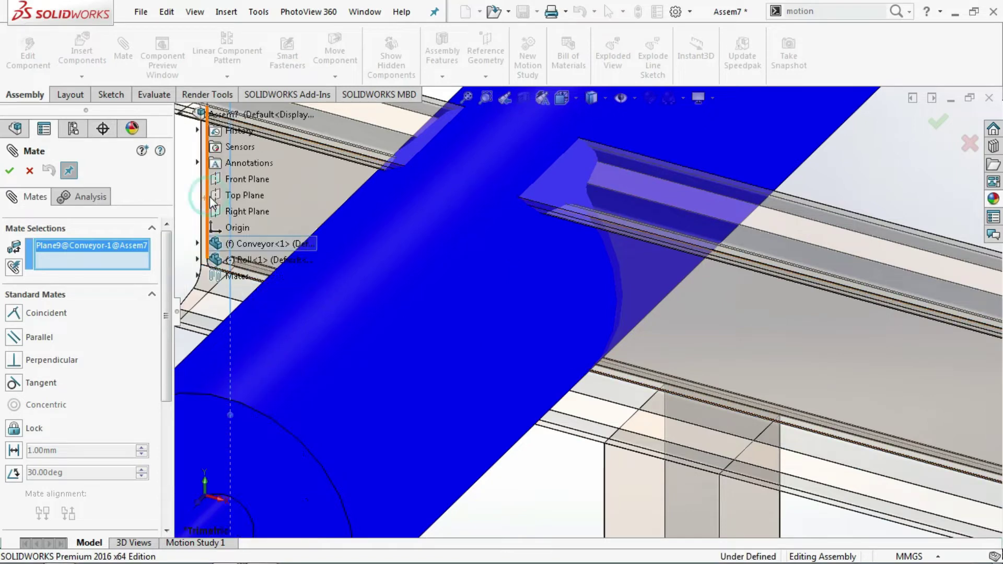
{"action": "left_click", "coordinate": [197, 260]}
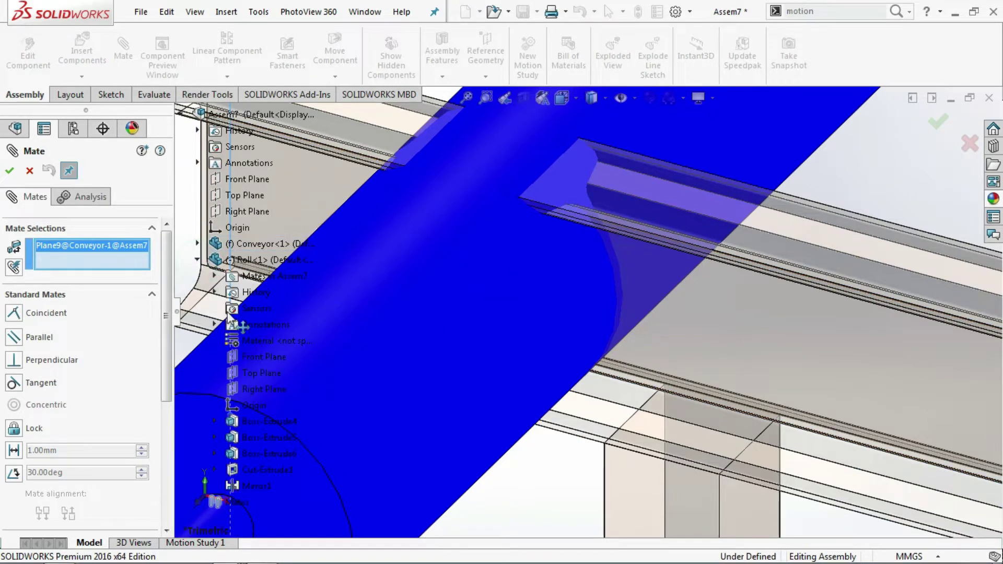
{"action": "scroll", "coordinate": [270, 374], "scroll_direction": "up", "scroll_amount": 3}
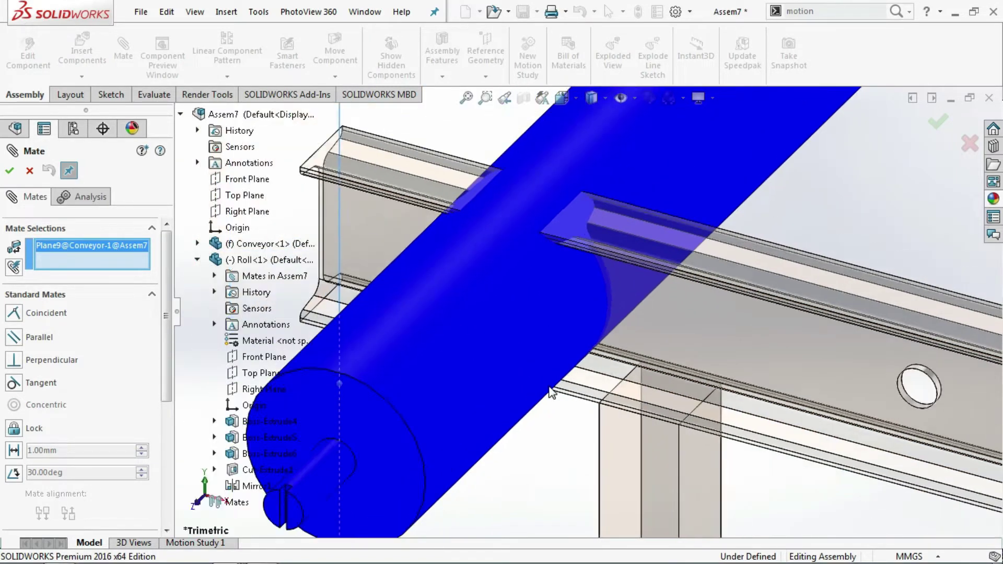
{"action": "scroll", "coordinate": [269, 368], "scroll_direction": "up", "scroll_amount": 3}
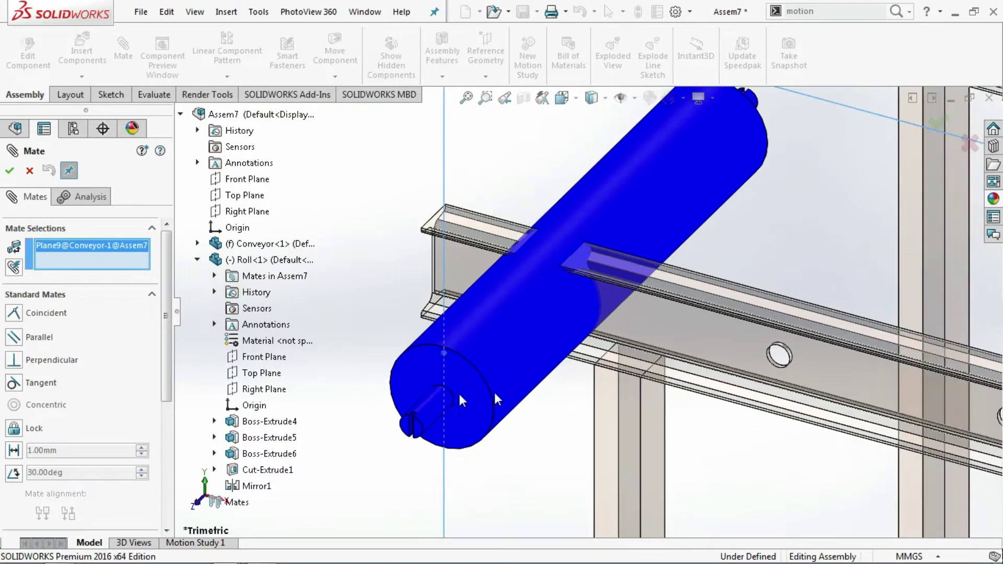
{"action": "left_click", "coordinate": [268, 358]}
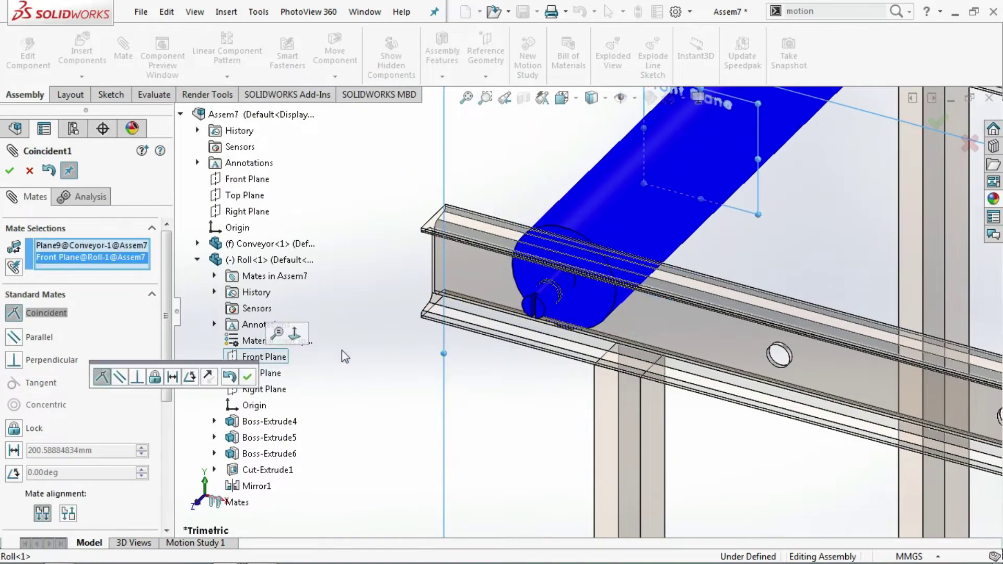
{"action": "left_click", "coordinate": [10, 171]}
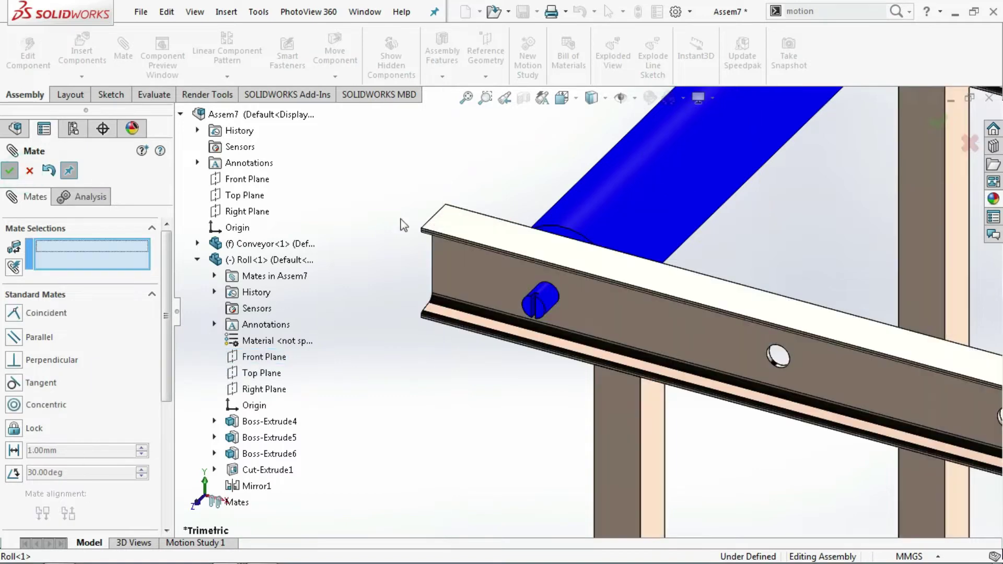
{"action": "scroll", "coordinate": [412, 229], "scroll_direction": "up", "scroll_amount": 3}
{"action": "scroll", "coordinate": [430, 243], "scroll_direction": "up", "scroll_amount": 3}
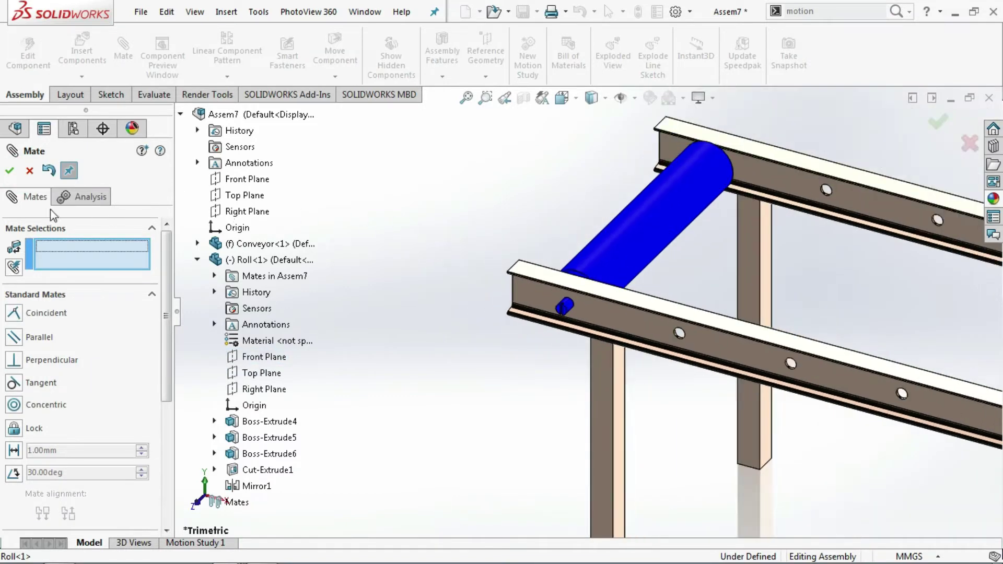
{"action": "left_click", "coordinate": [8, 172]}
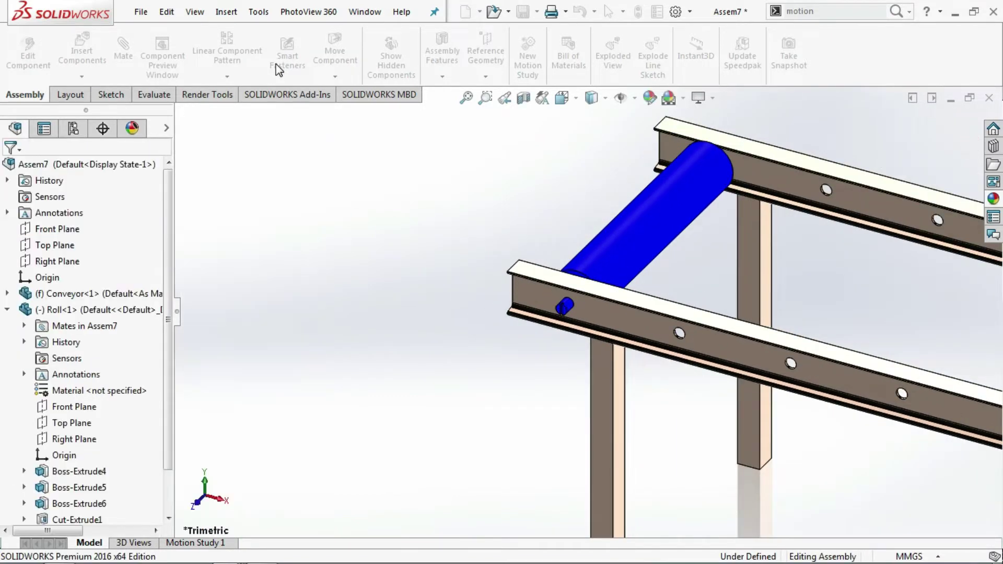
Linear-pattern Roll<1> 15 times at 100 mm along the rail's top edge
{"action": "left_click", "coordinate": [243, 74]}
{"action": "left_click", "coordinate": [248, 95]}
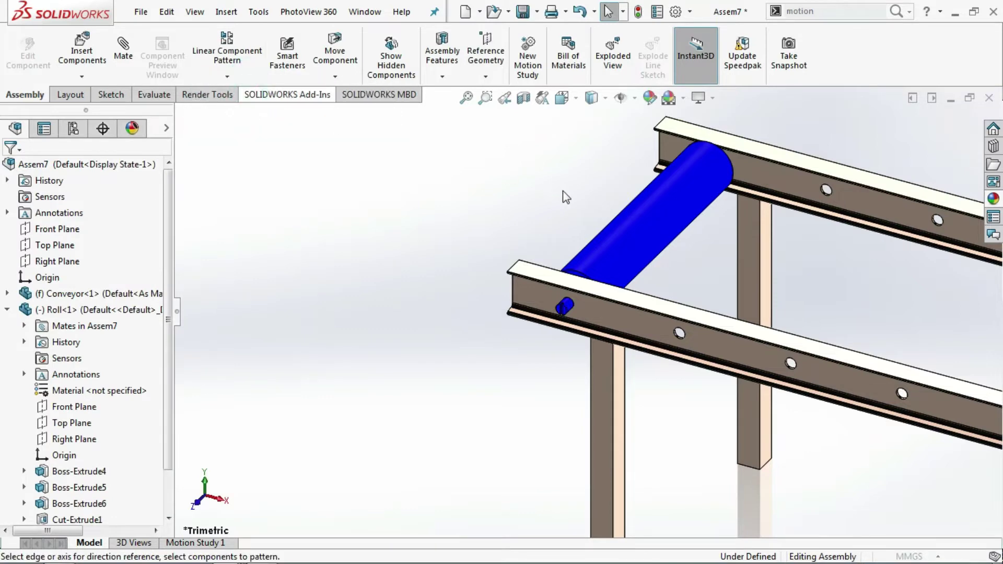
{"action": "left_click", "coordinate": [648, 311]}
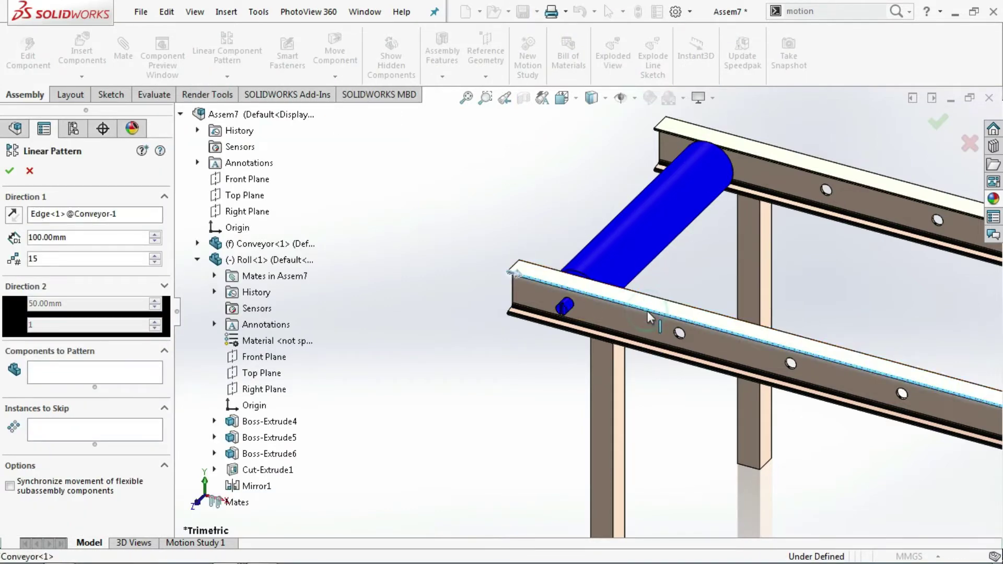
{"action": "left_click", "coordinate": [74, 373]}
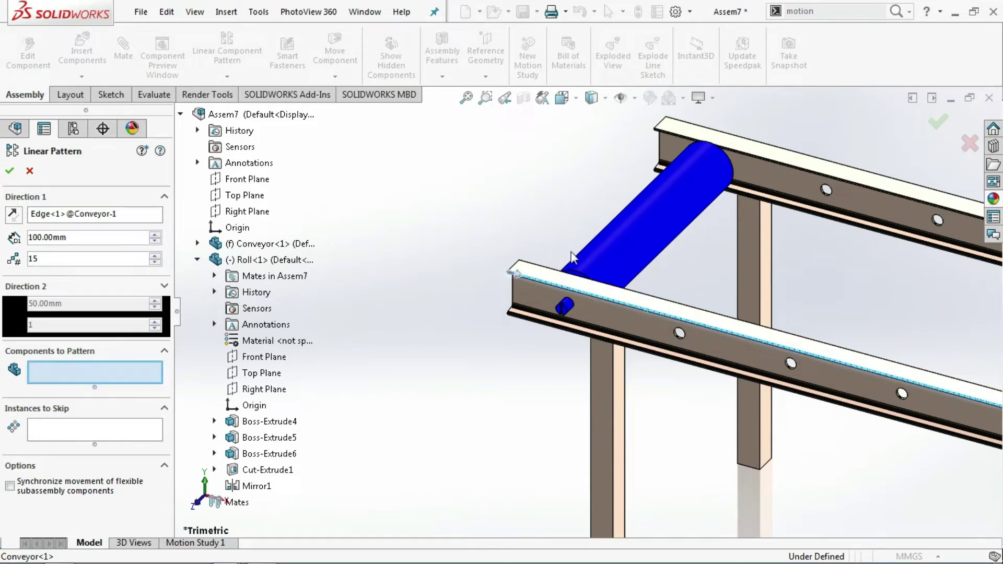
{"action": "left_click", "coordinate": [623, 255]}
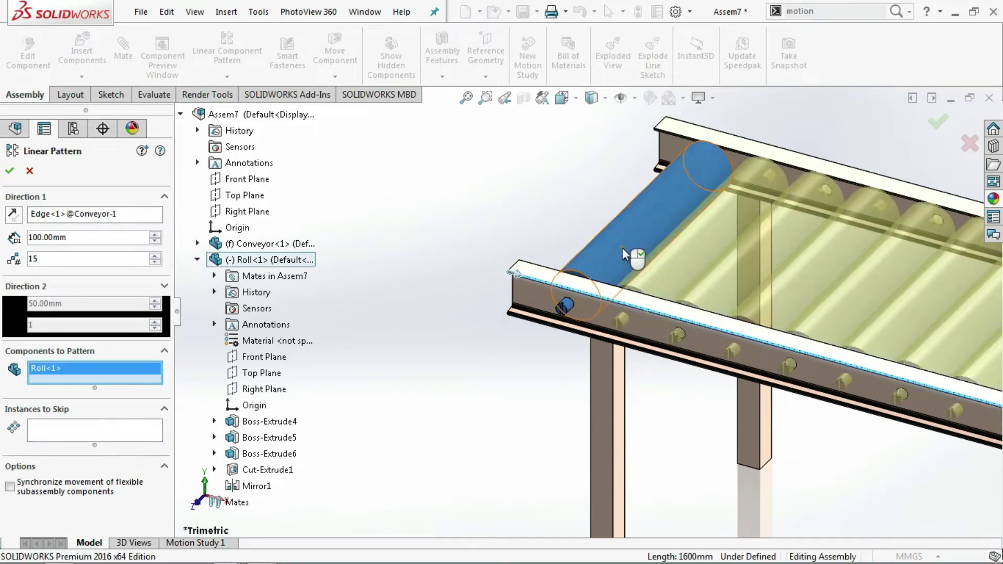
{"action": "scroll", "coordinate": [688, 260], "scroll_direction": "up", "scroll_amount": 5}
{"action": "scroll", "coordinate": [788, 273], "scroll_direction": "up", "scroll_amount": 3}
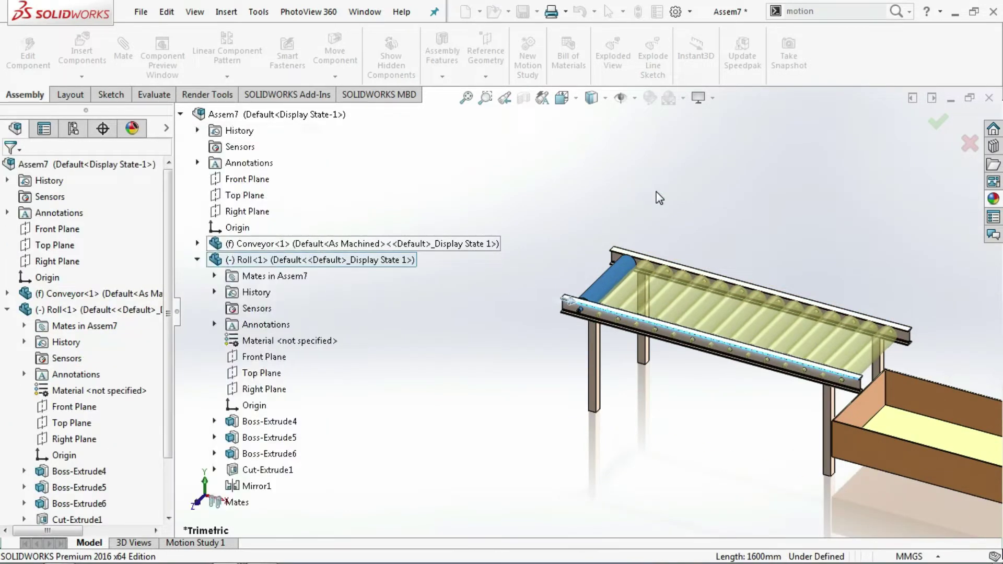
{"action": "left_click", "coordinate": [84, 77]}
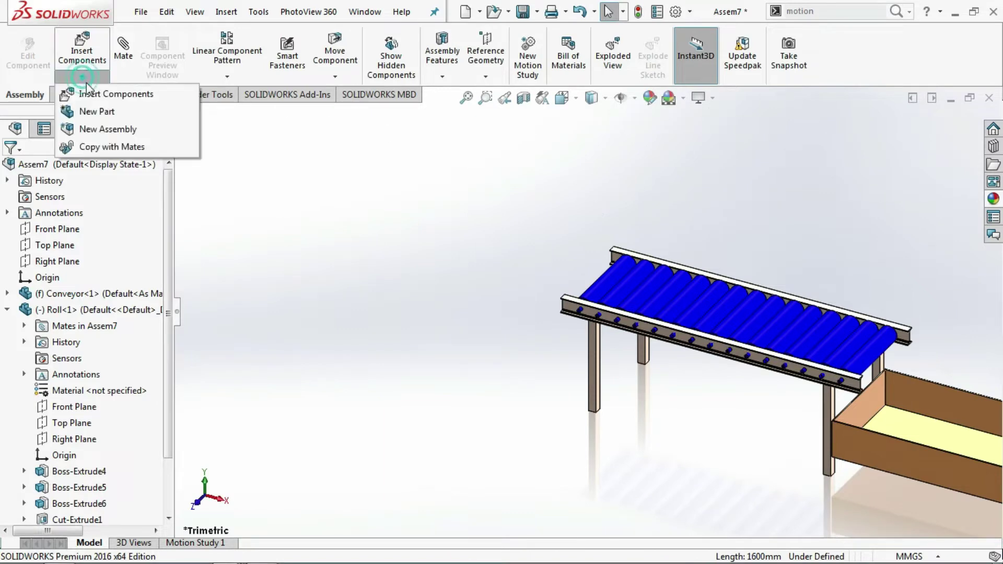
Insert the Belt and mate one curved end concentric with the first roller
{"action": "left_click", "coordinate": [91, 92]}
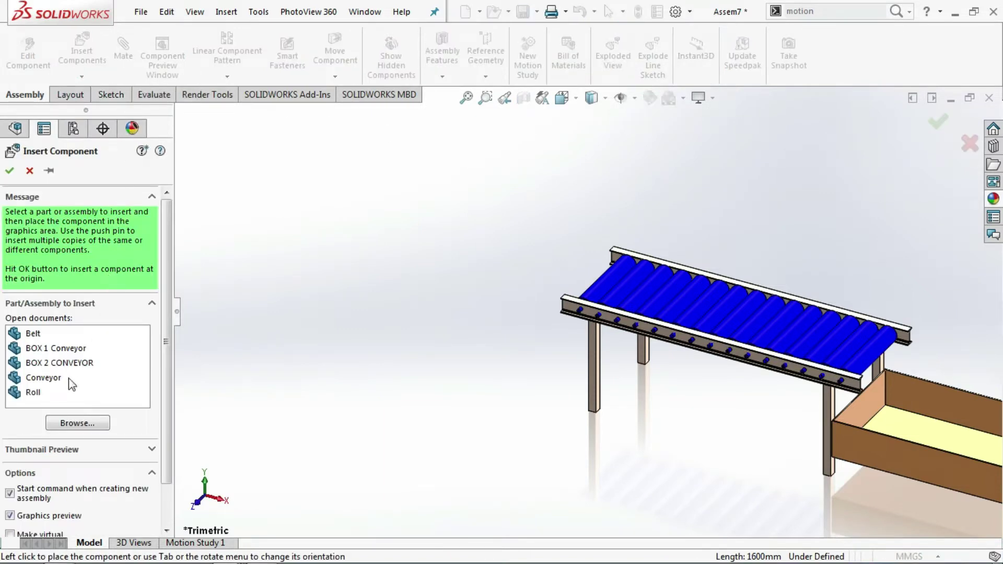
{"action": "left_click", "coordinate": [33, 335]}
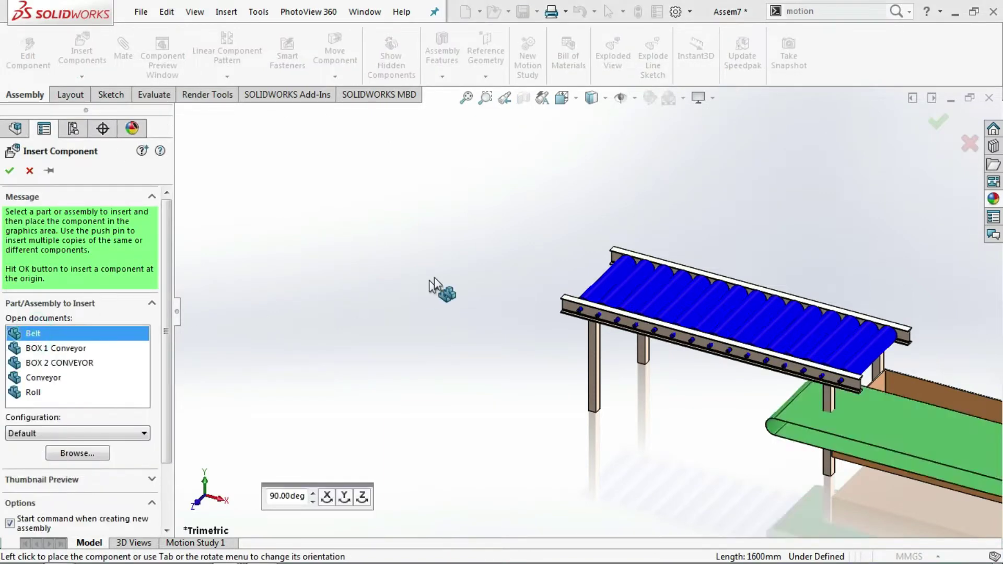
{"action": "left_click", "coordinate": [430, 246]}
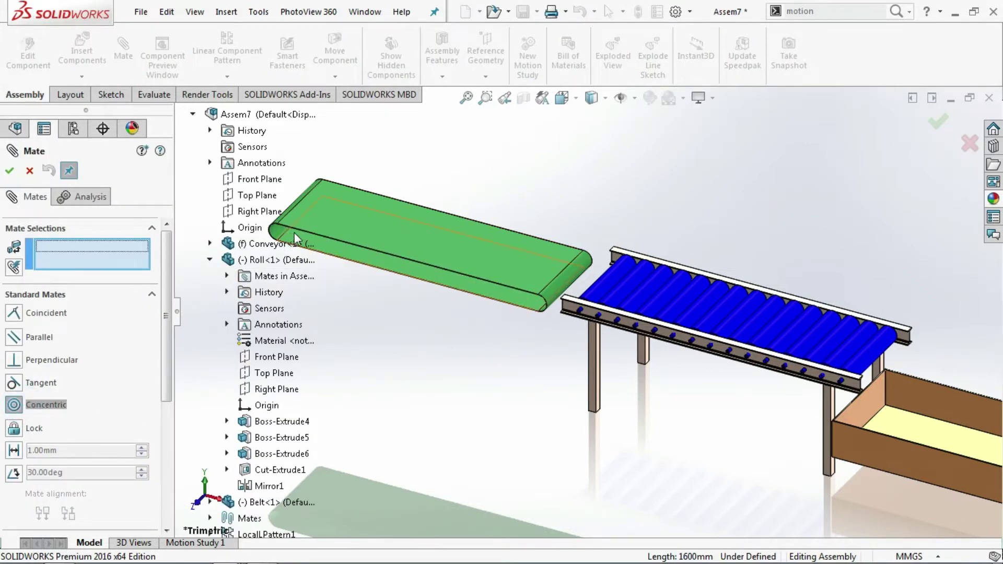
{"action": "left_click", "coordinate": [280, 233]}
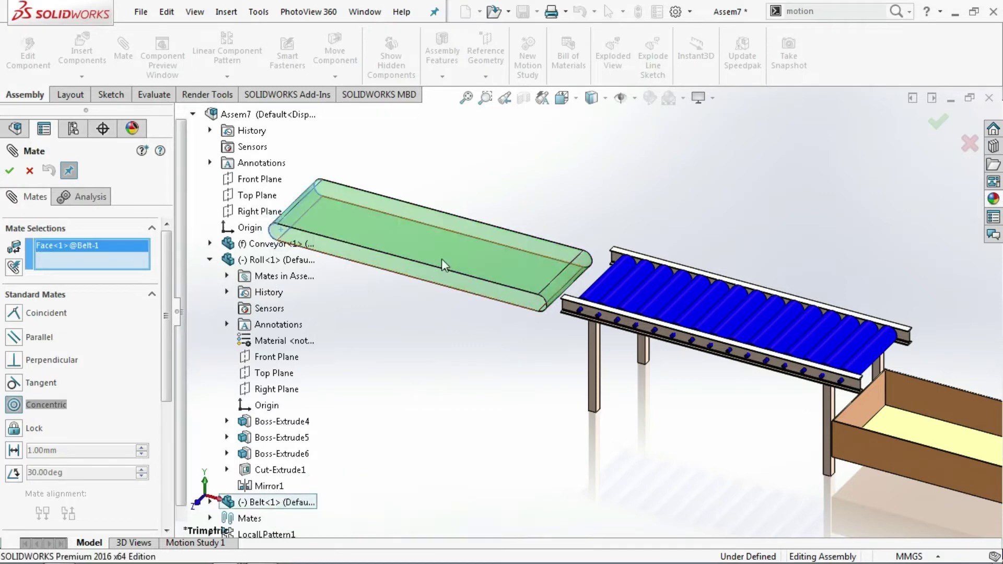
{"action": "left_click", "coordinate": [599, 289]}
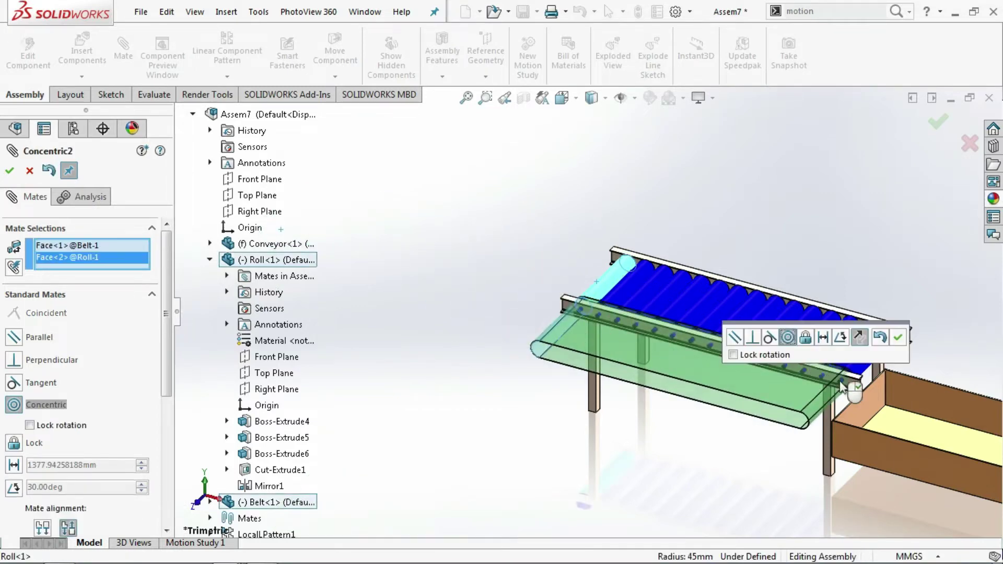
{"action": "left_click", "coordinate": [897, 337]}
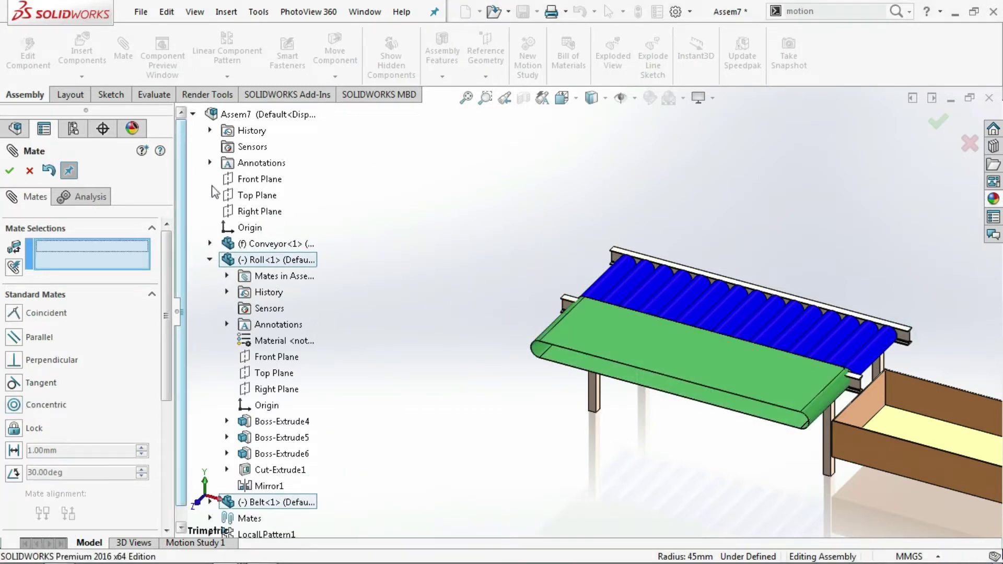
Centre the belt with a coincident mate between Conveyor Plane9 and Belt Plane1
{"action": "left_click", "coordinate": [209, 244]}
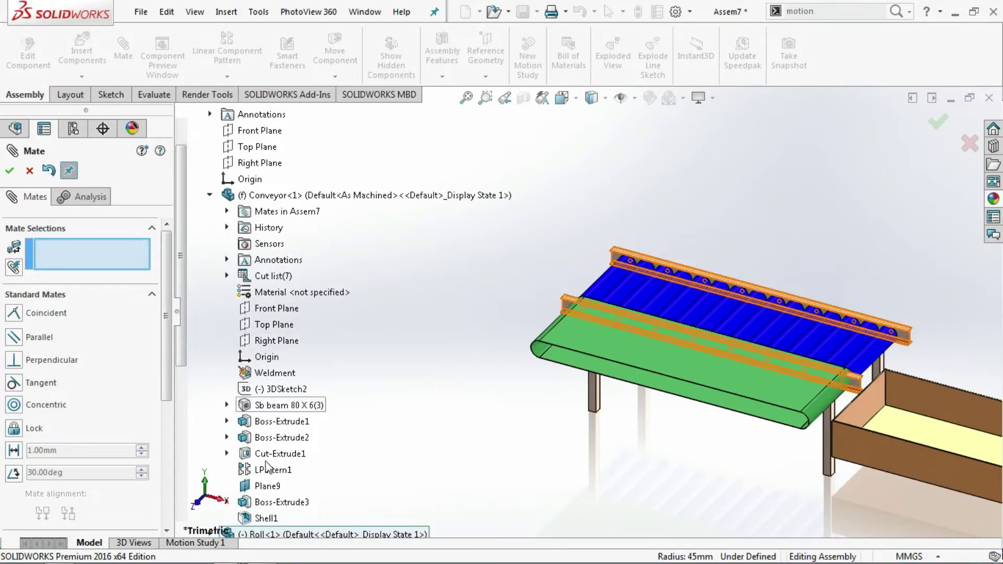
{"action": "left_click", "coordinate": [267, 486]}
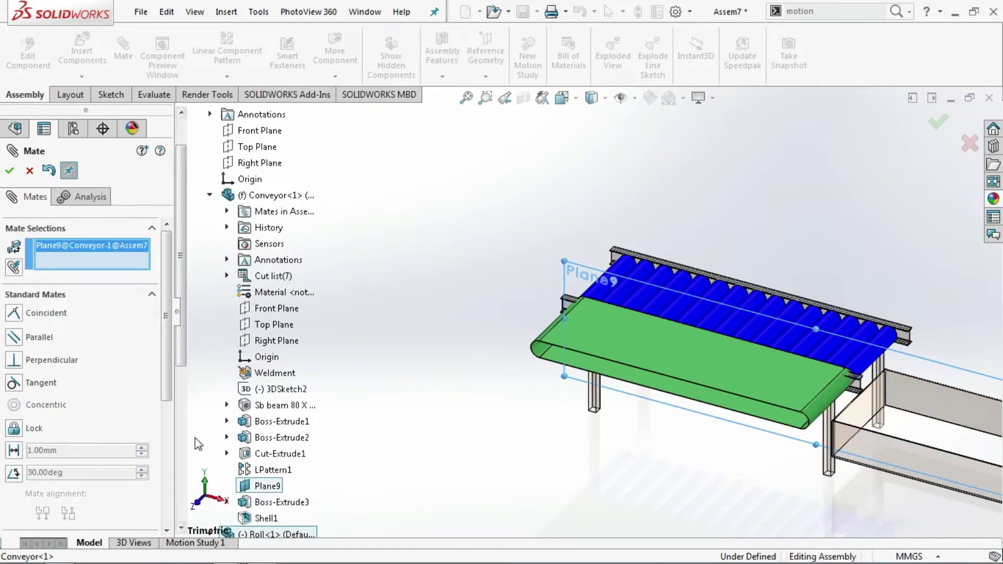
{"action": "left_click", "coordinate": [210, 196]}
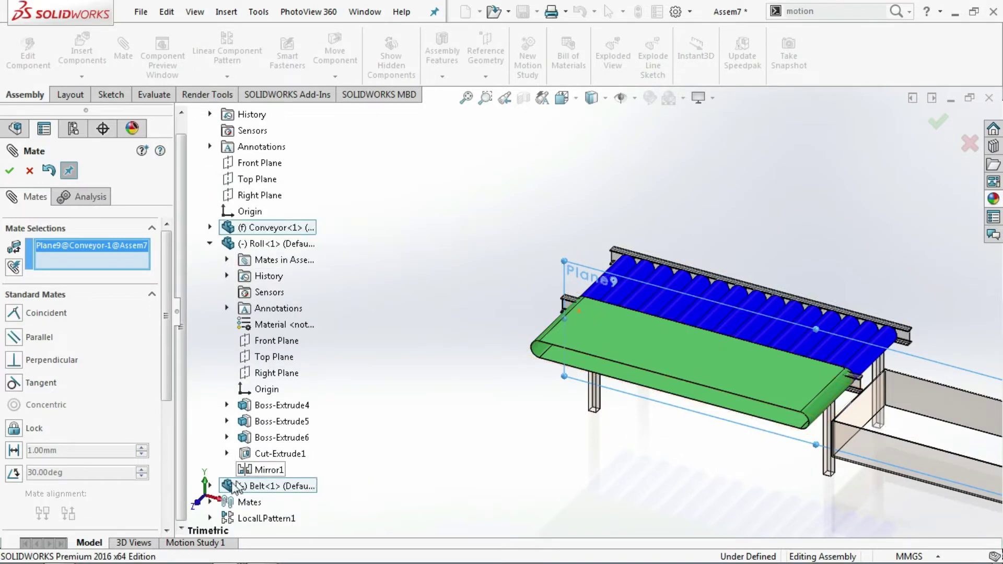
{"action": "left_click", "coordinate": [210, 486]}
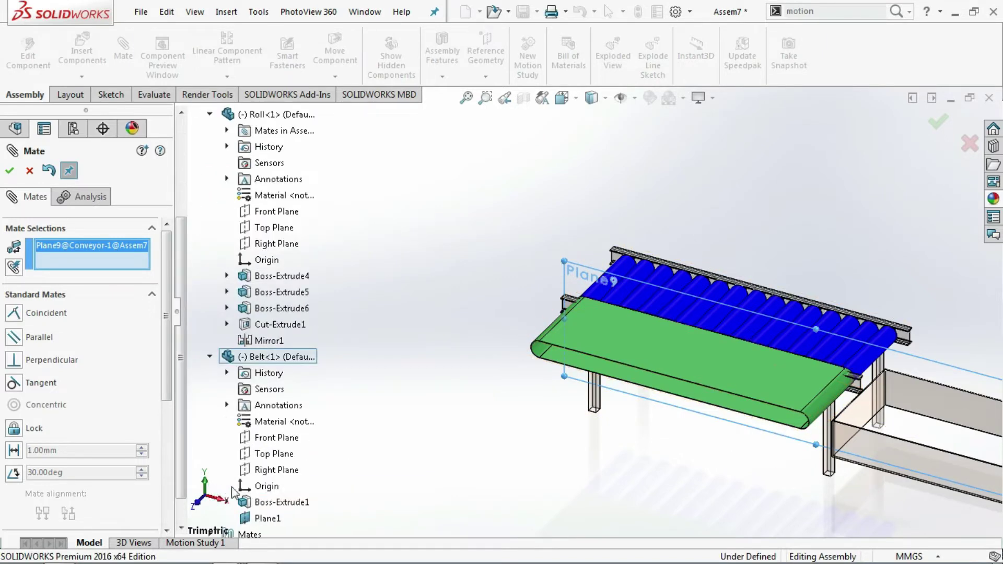
{"action": "left_click", "coordinate": [260, 519]}
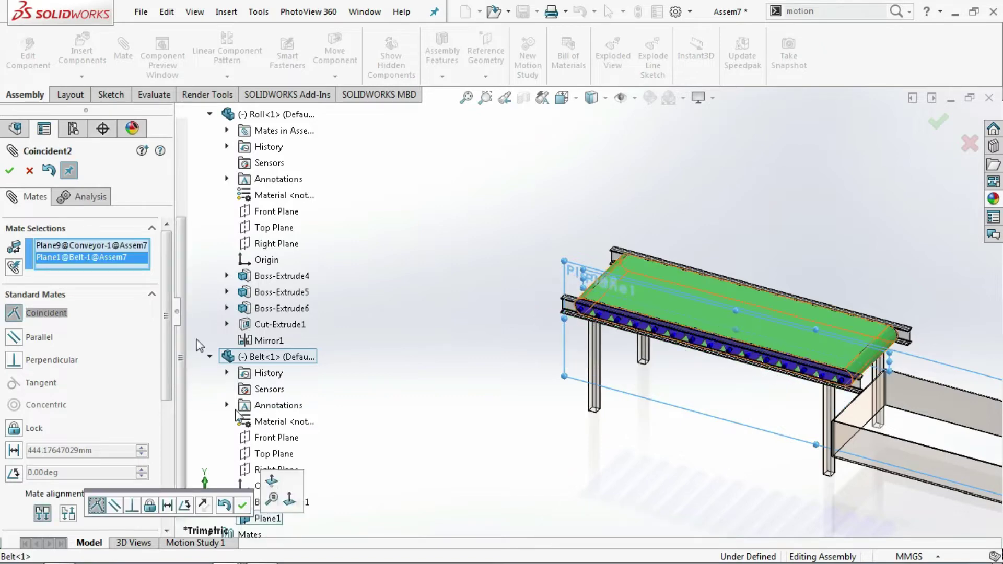
{"action": "left_click", "coordinate": [9, 171]}
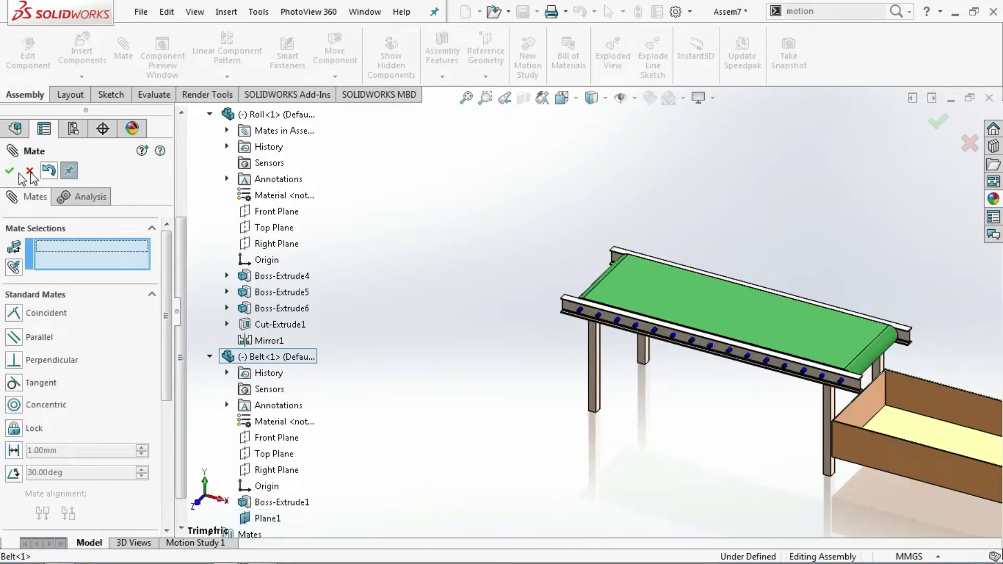
Swing the belt over the rollers and mate its other end concentric with the last roller
{"action": "left_click_drag", "start_coordinate": [854, 336], "coordinate": [853, 282]}
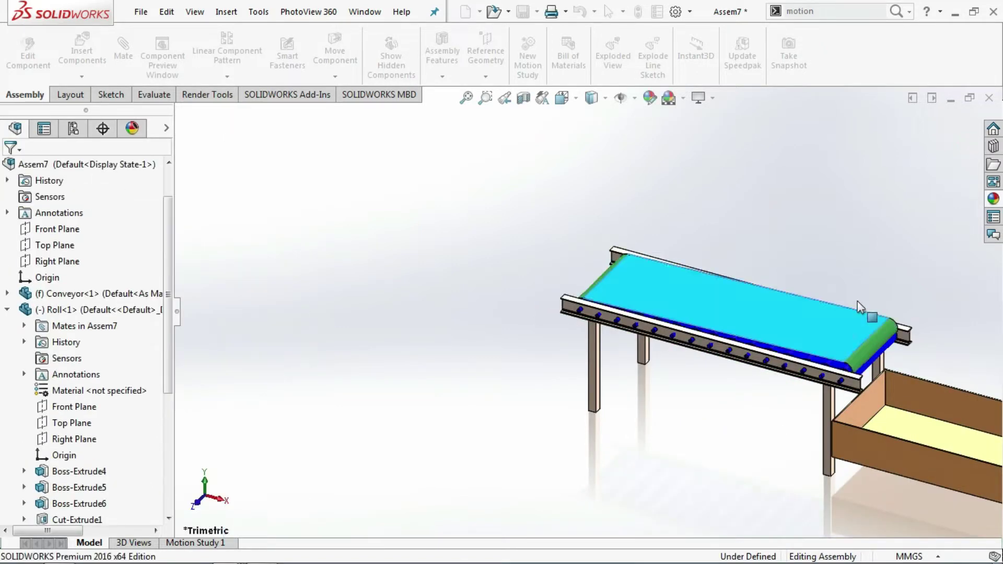
{"action": "left_click", "coordinate": [850, 239]}
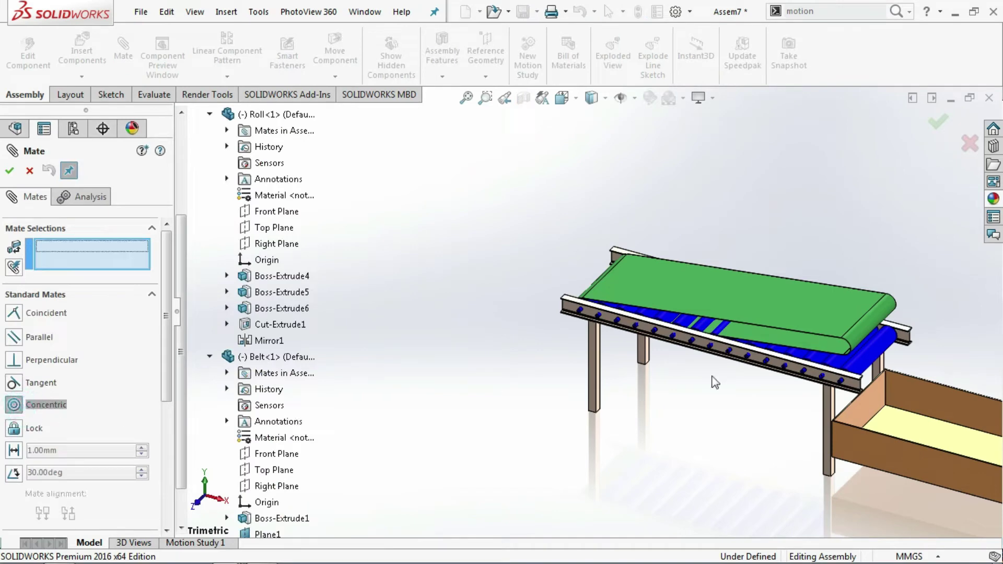
{"action": "left_click", "coordinate": [881, 354]}
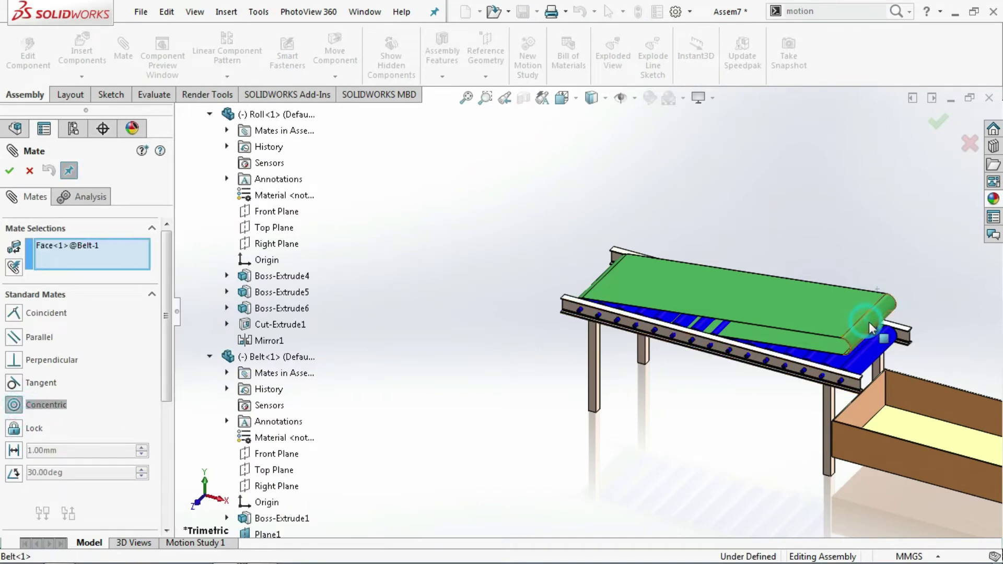
{"action": "left_click", "coordinate": [884, 355]}
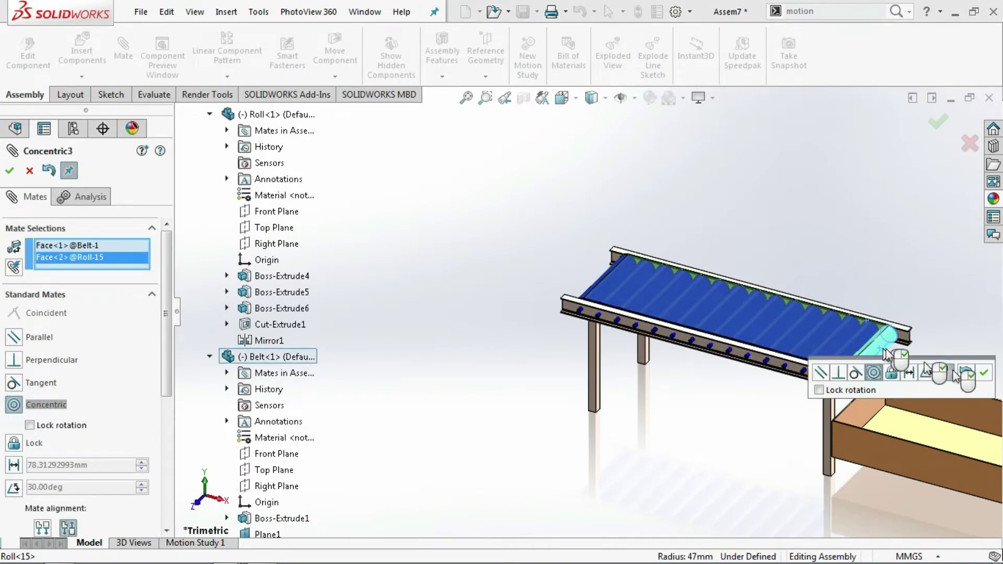
{"action": "left_click", "coordinate": [984, 373]}
{"action": "scroll", "coordinate": [912, 355], "scroll_direction": "down", "scroll_amount": 2}
{"action": "scroll", "coordinate": [874, 344], "scroll_direction": "down", "scroll_amount": 2}
{"action": "scroll", "coordinate": [834, 334], "scroll_direction": "down", "scroll_amount": 3}
{"action": "middle_click_drag", "start_coordinate": [834, 334], "coordinate": [802, 337]}
{"action": "scroll", "coordinate": [799, 334], "scroll_direction": "up", "scroll_amount": 2}
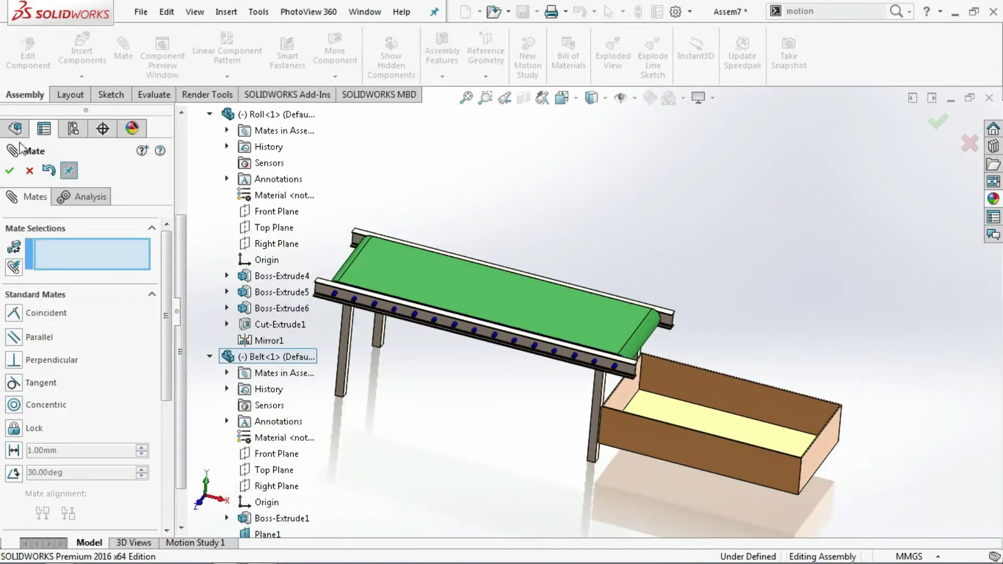
{"action": "left_click", "coordinate": [10, 173]}
Insert the red BOX 1 Conveyor part onto the belt
{"action": "left_click", "coordinate": [81, 77]}
{"action": "left_click", "coordinate": [89, 94]}
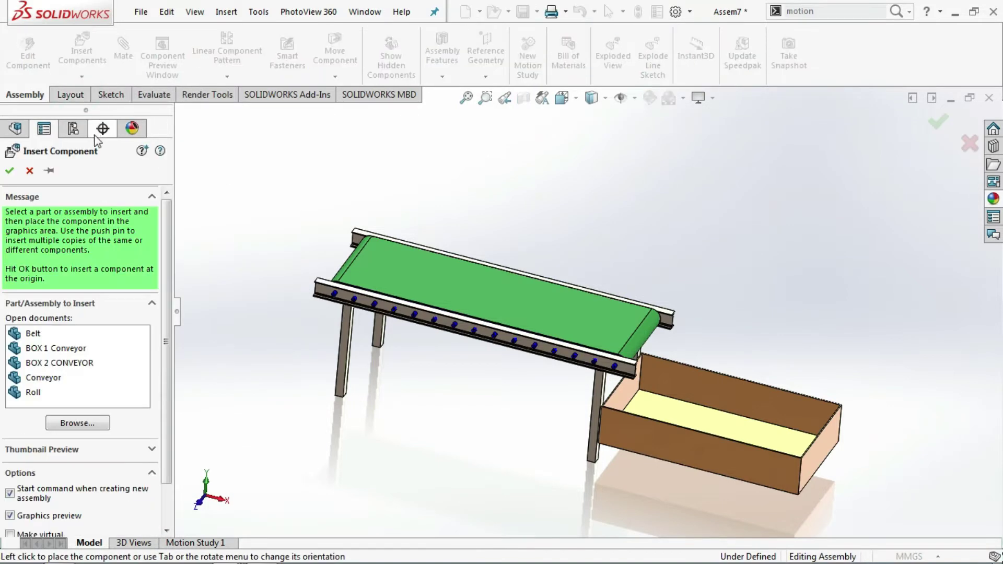
{"action": "left_click", "coordinate": [62, 348]}
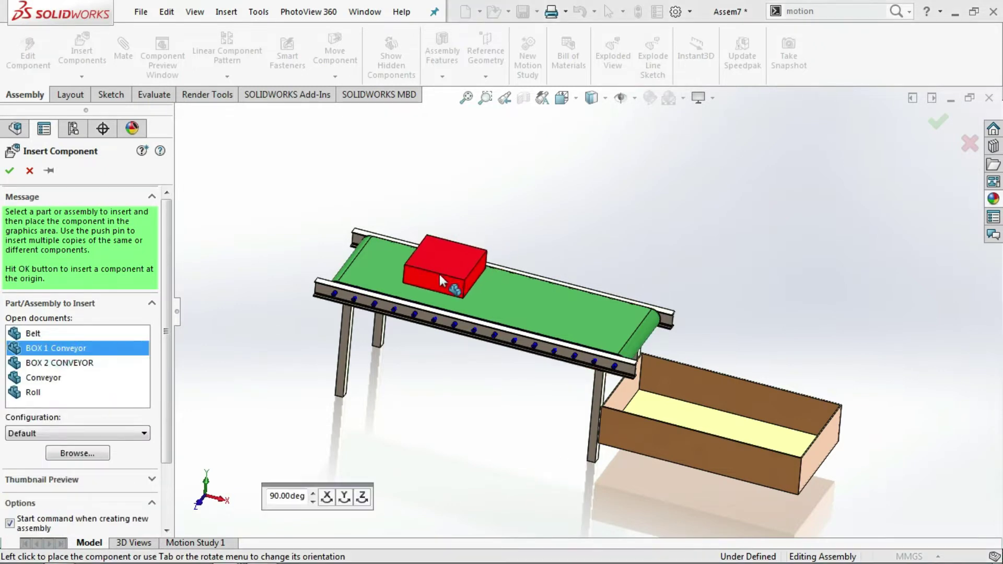
{"action": "left_click", "coordinate": [456, 278]}
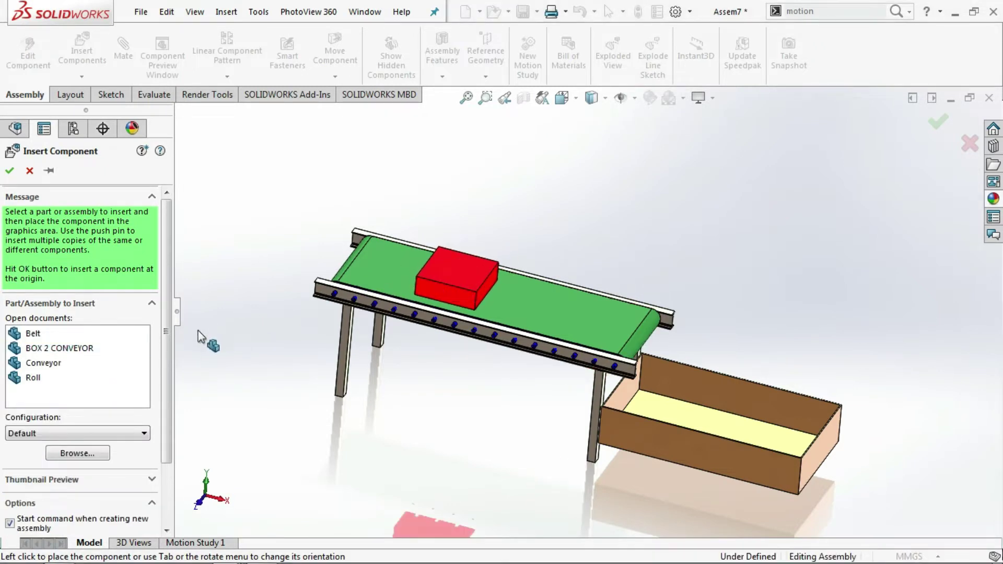
{"action": "key", "text": "Escape"}
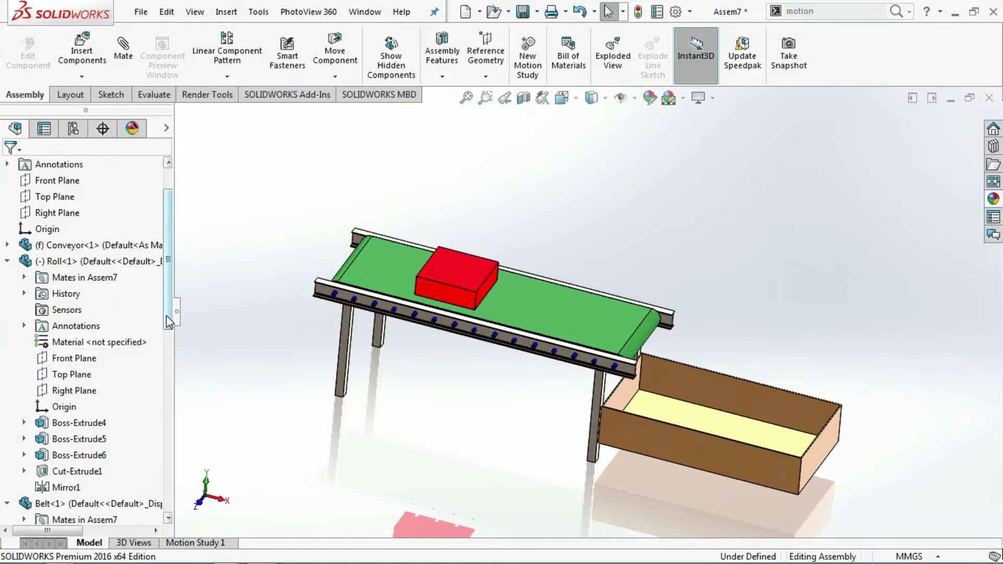
{"action": "left_click_drag", "start_coordinate": [168, 320], "coordinate": [169, 401]}
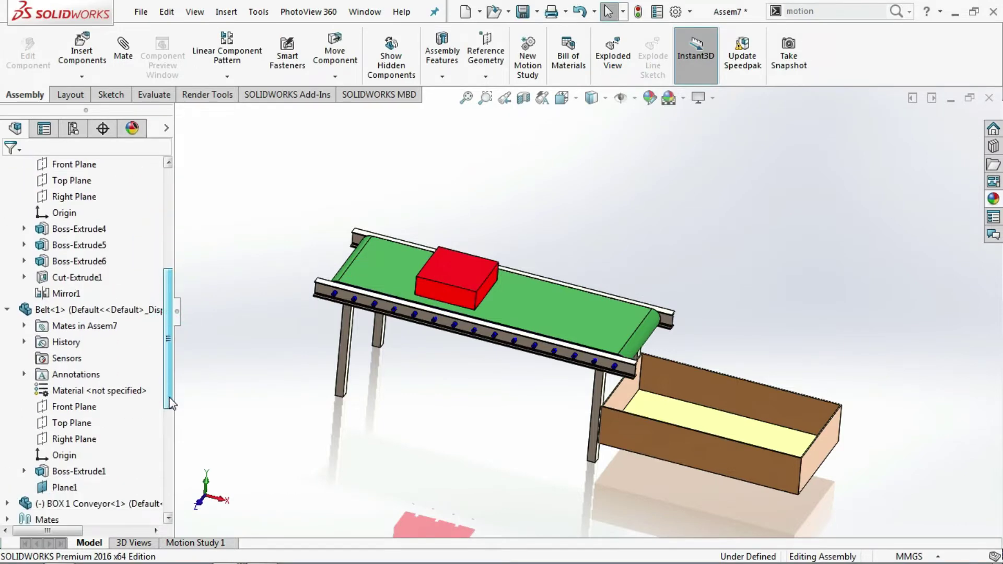
Insert the blue BOX 2 CONVEYOR part near the belt's upper end
{"action": "left_click", "coordinate": [81, 76]}
{"action": "left_click", "coordinate": [105, 92]}
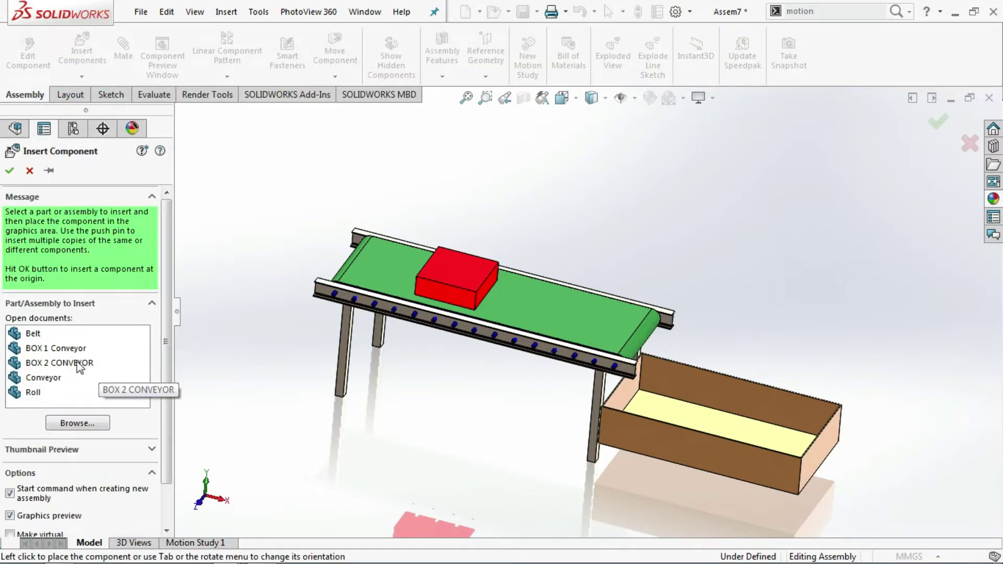
{"action": "left_click", "coordinate": [78, 364]}
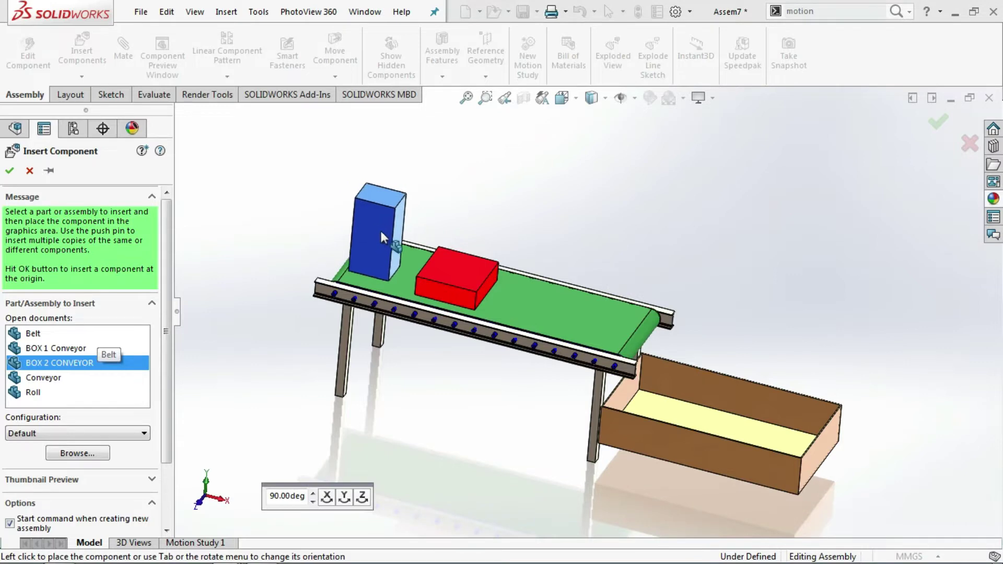
{"action": "left_click", "coordinate": [382, 228]}
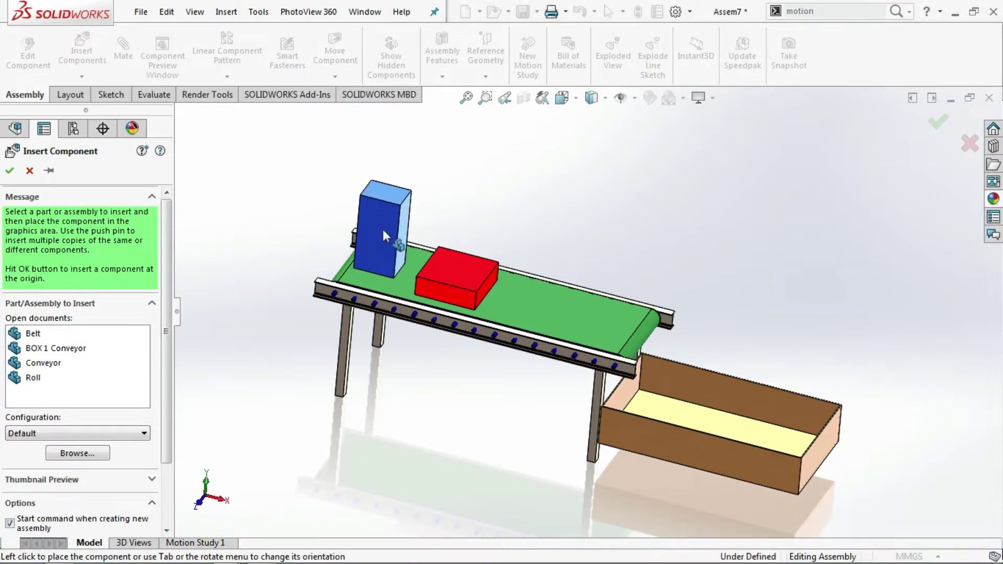
{"action": "scroll", "coordinate": [537, 250], "scroll_direction": "up", "scroll_amount": 2}
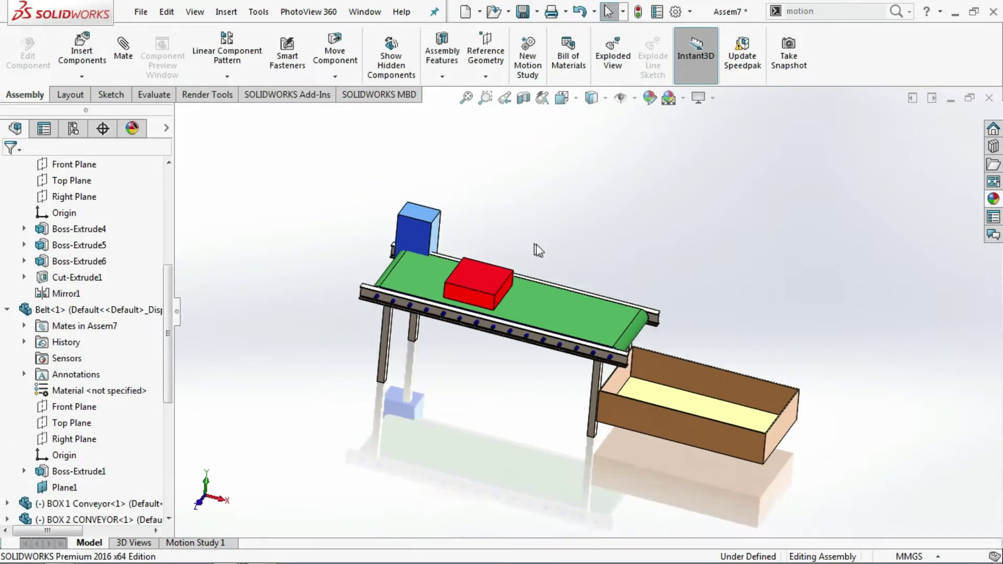
Drag the red and blue boxes down so they rest on the green belt
{"action": "middle_click_drag", "start_coordinate": [537, 250], "coordinate": [648, 350]}
{"action": "scroll", "coordinate": [617, 346], "scroll_direction": "down", "scroll_amount": 3}
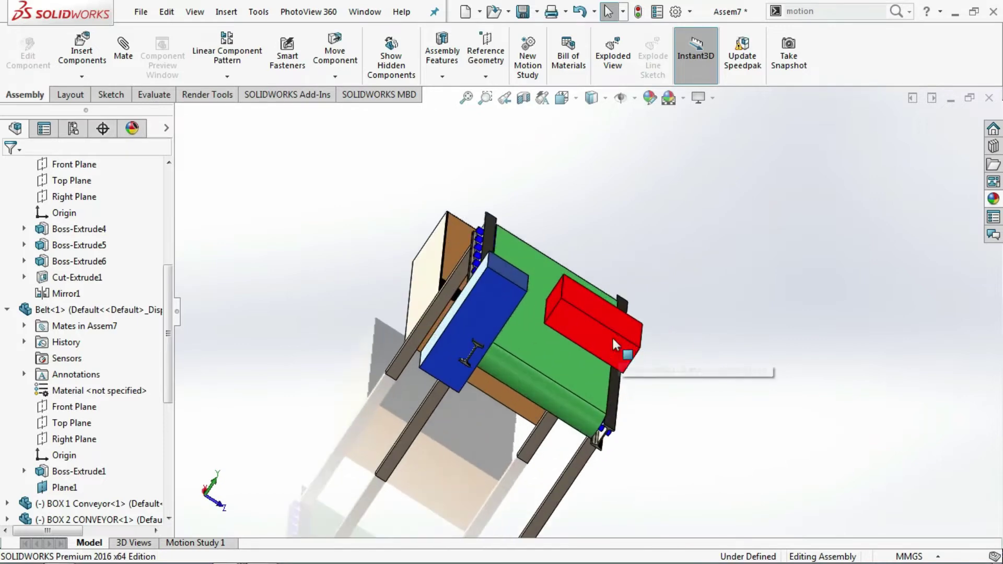
{"action": "left_click_drag", "start_coordinate": [600, 336], "coordinate": [572, 330]}
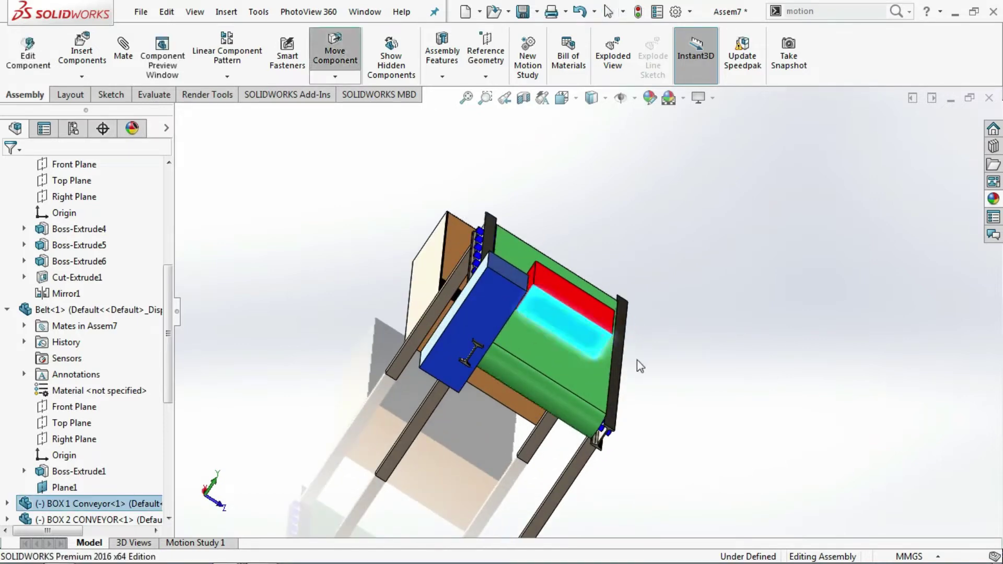
{"action": "mouse_move", "coordinate": [721, 400]}
{"action": "middle_mouse_down"}
{"action": "mouse_move", "coordinate": [710, 441]}
{"action": "mouse_move", "coordinate": [689, 369]}
{"action": "middle_mouse_up"}
{"action": "left_click_drag", "start_coordinate": [457, 312], "coordinate": [530, 275]}
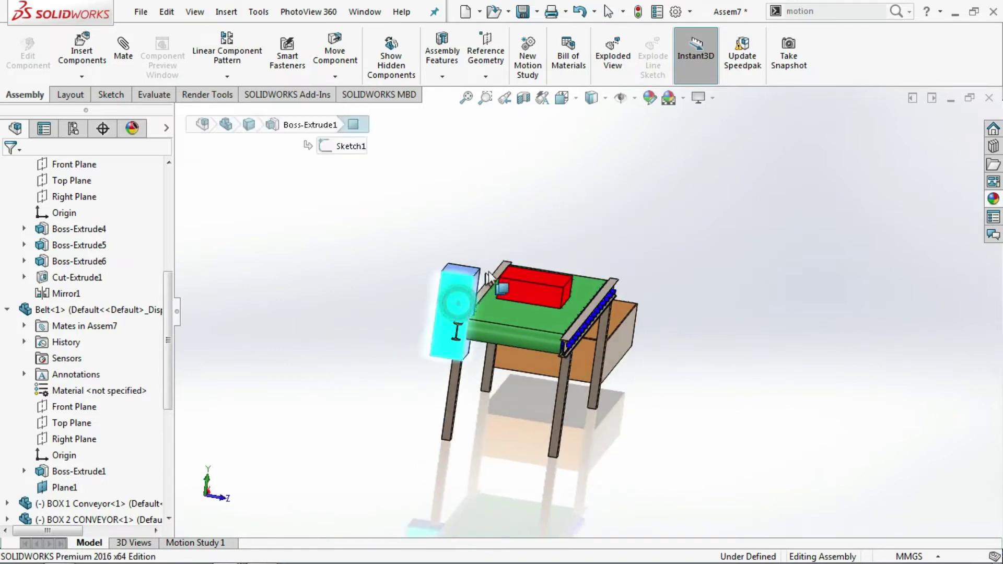
{"action": "middle_click_drag", "start_coordinate": [739, 369], "coordinate": [757, 352]}
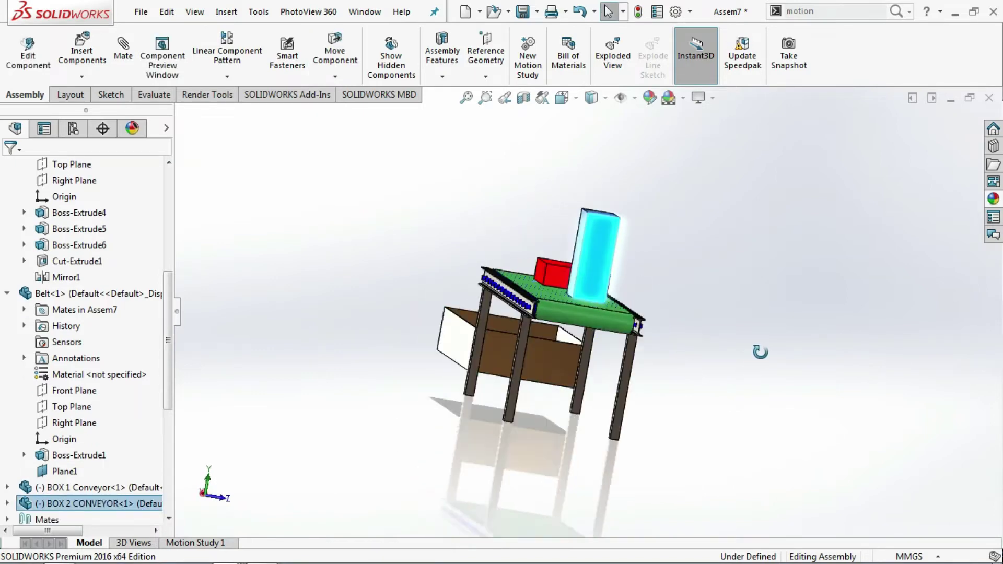
{"action": "scroll", "coordinate": [639, 295], "scroll_direction": "down", "scroll_amount": 5}
{"action": "middle_click_drag", "start_coordinate": [639, 296], "coordinate": [637, 303]}
{"action": "left_click_drag", "start_coordinate": [461, 321], "coordinate": [462, 324]}
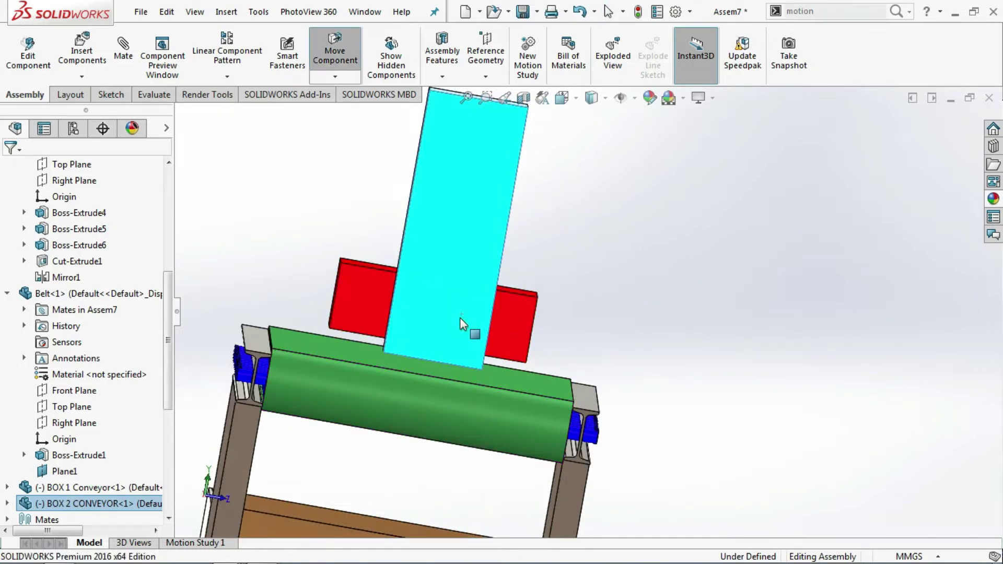
{"action": "mouse_move", "coordinate": [460, 328]}
{"action": "middle_mouse_down"}
{"action": "mouse_move", "coordinate": [459, 317]}
{"action": "mouse_move", "coordinate": [459, 331]}
{"action": "middle_mouse_up"}
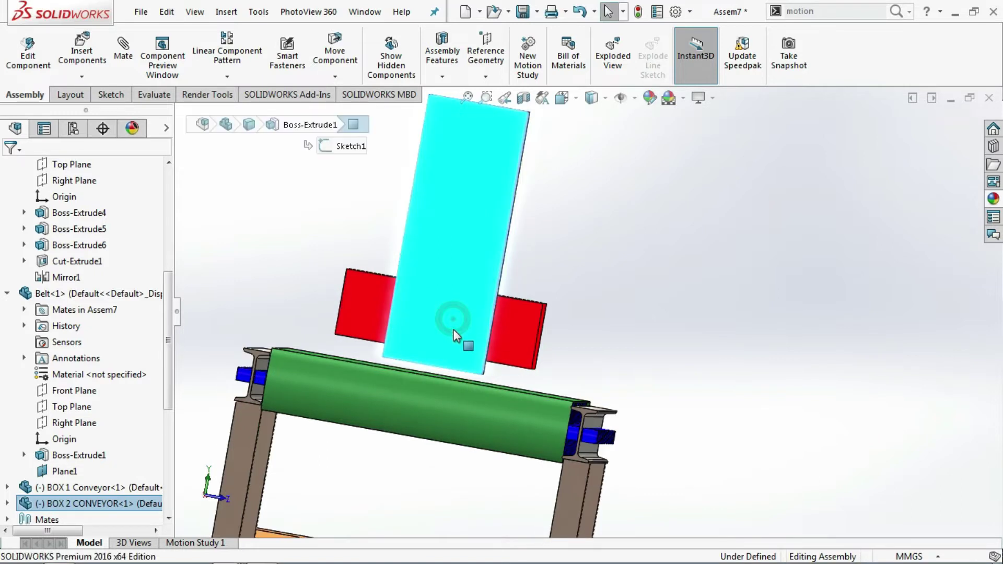
{"action": "left_click_drag", "start_coordinate": [463, 336], "coordinate": [459, 340]}
{"action": "left_click_drag", "start_coordinate": [521, 333], "coordinate": [521, 357]}
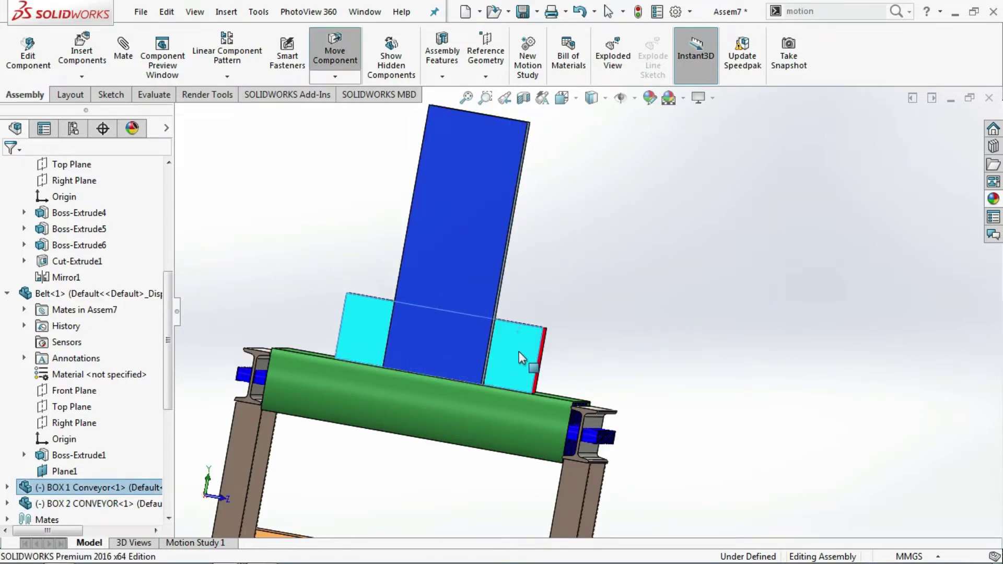
{"action": "left_click", "coordinate": [676, 347]}
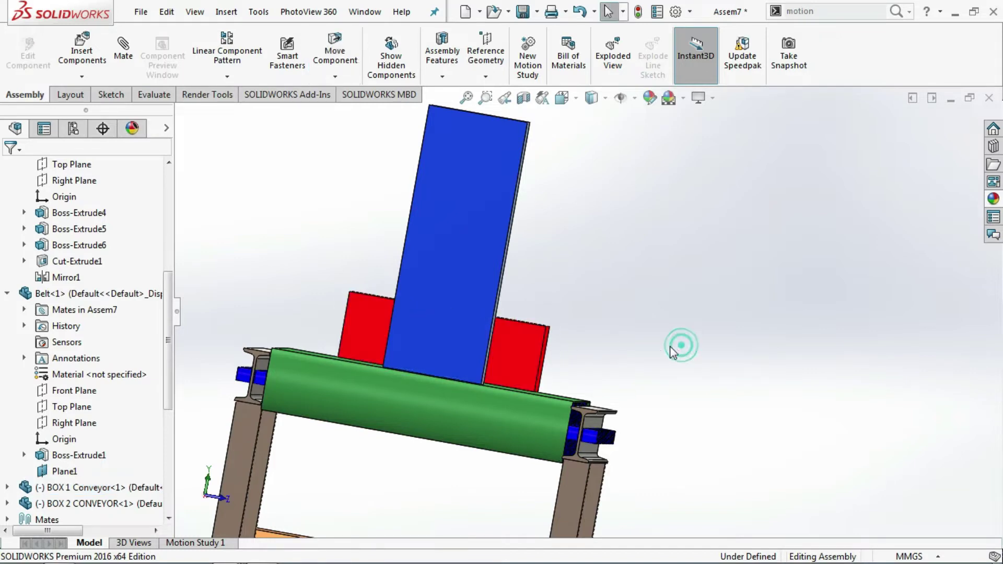
Slide the red box slightly left along the belt and check both boxes' placement
{"action": "mouse_move", "coordinate": [677, 346]}
{"action": "middle_mouse_down"}
{"action": "mouse_move", "coordinate": [737, 303]}
{"action": "mouse_move", "coordinate": [718, 345]}
{"action": "middle_mouse_up"}
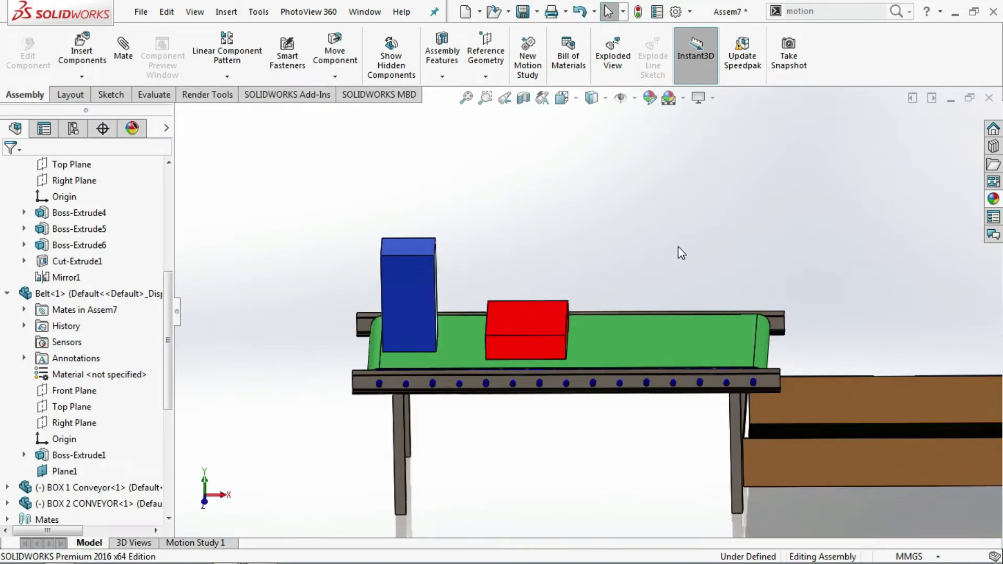
{"action": "mouse_move", "coordinate": [678, 247]}
{"action": "middle_mouse_down"}
{"action": "mouse_move", "coordinate": [649, 206]}
{"action": "mouse_move", "coordinate": [714, 215]}
{"action": "mouse_move", "coordinate": [679, 214]}
{"action": "middle_mouse_up"}
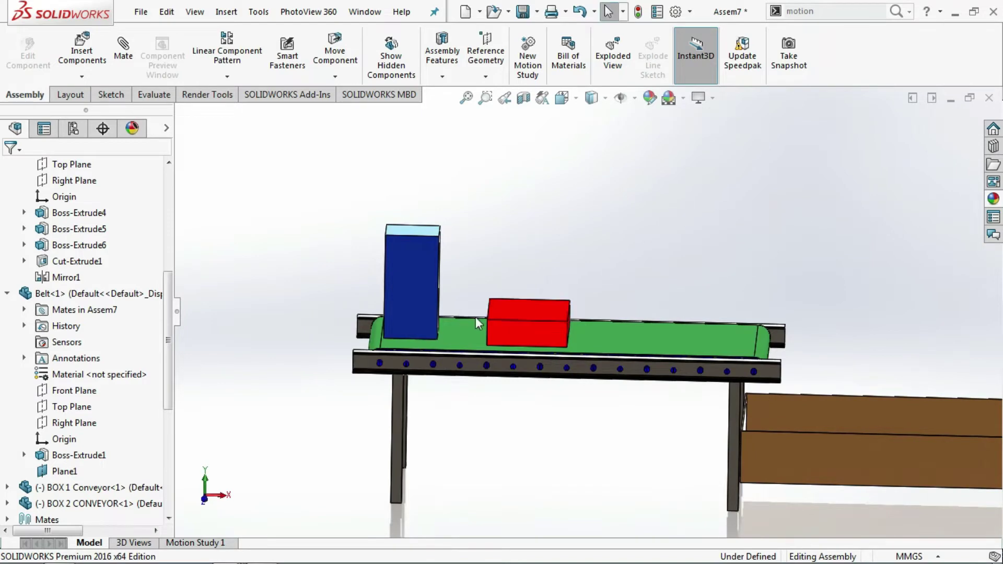
{"action": "left_click_drag", "start_coordinate": [518, 328], "coordinate": [507, 330]}
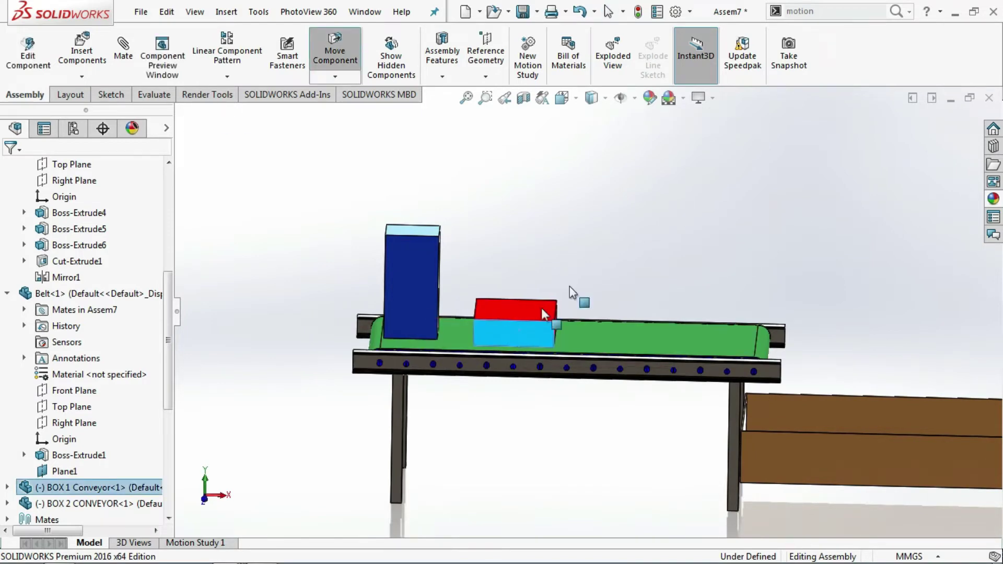
{"action": "left_click", "coordinate": [608, 266]}
{"action": "mouse_move", "coordinate": [609, 271]}
{"action": "middle_mouse_down"}
{"action": "mouse_move", "coordinate": [660, 302]}
{"action": "mouse_move", "coordinate": [667, 350]}
{"action": "mouse_move", "coordinate": [645, 365]}
{"action": "mouse_move", "coordinate": [586, 277]}
{"action": "mouse_move", "coordinate": [656, 296]}
{"action": "middle_mouse_up"}
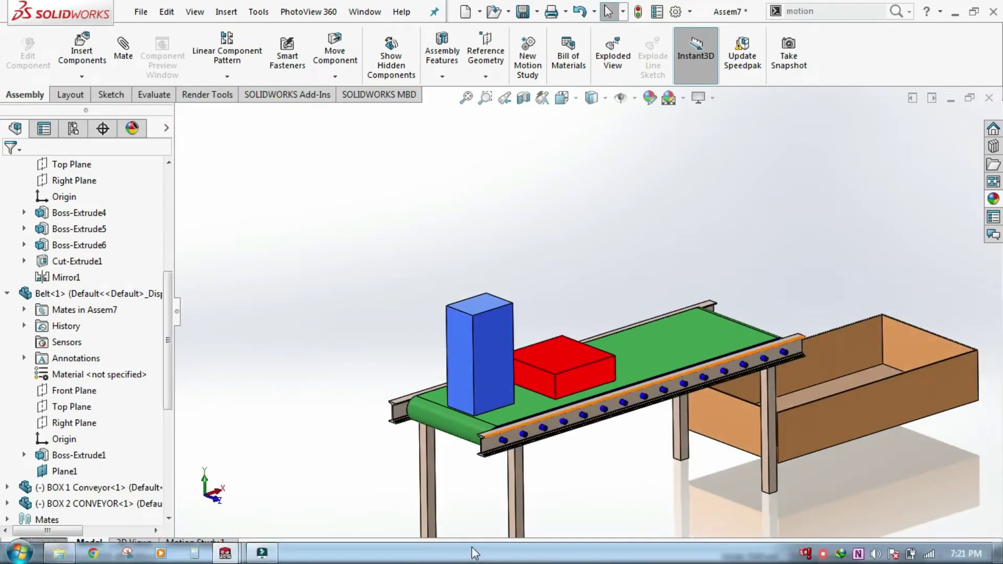
{"action": "middle_click_drag", "start_coordinate": [685, 496], "coordinate": [723, 520]}
{"action": "middle_click_drag", "start_coordinate": [693, 558], "coordinate": [933, 21]}
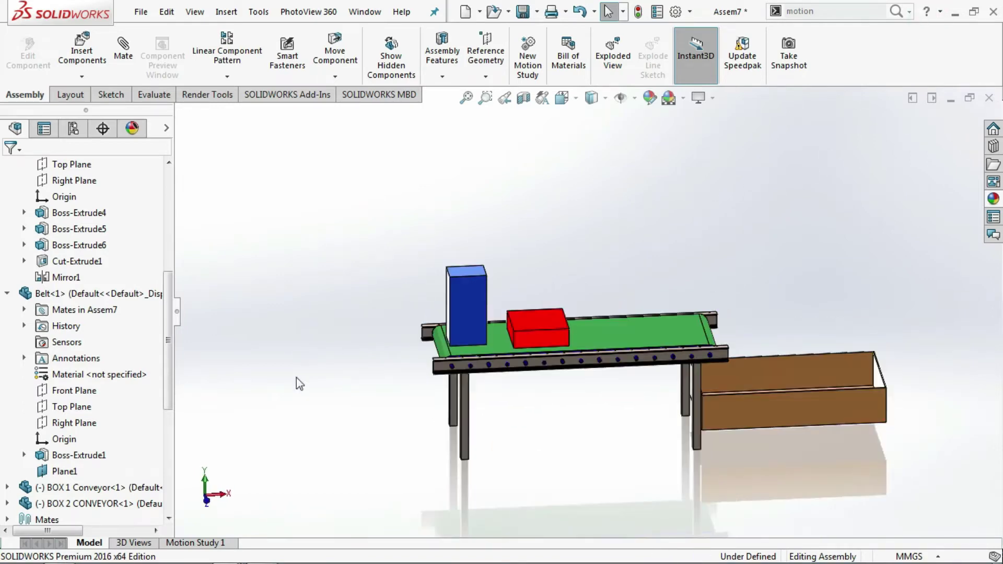
{"action": "left_click", "coordinate": [220, 544]}
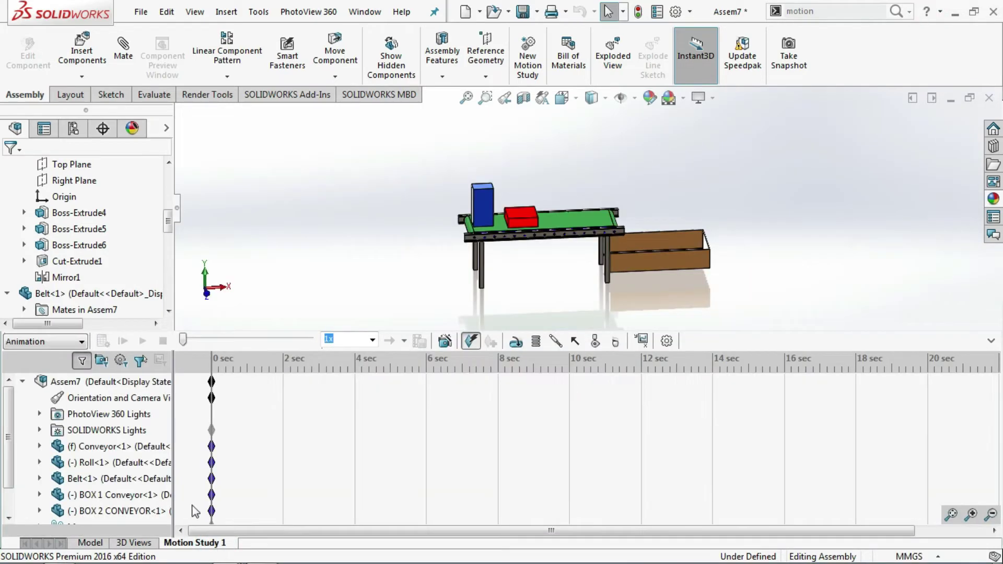
Make Motion Study 1 a Motion Analysis with Y-direction gravity and a 15-second duration
{"action": "left_click", "coordinate": [68, 342]}
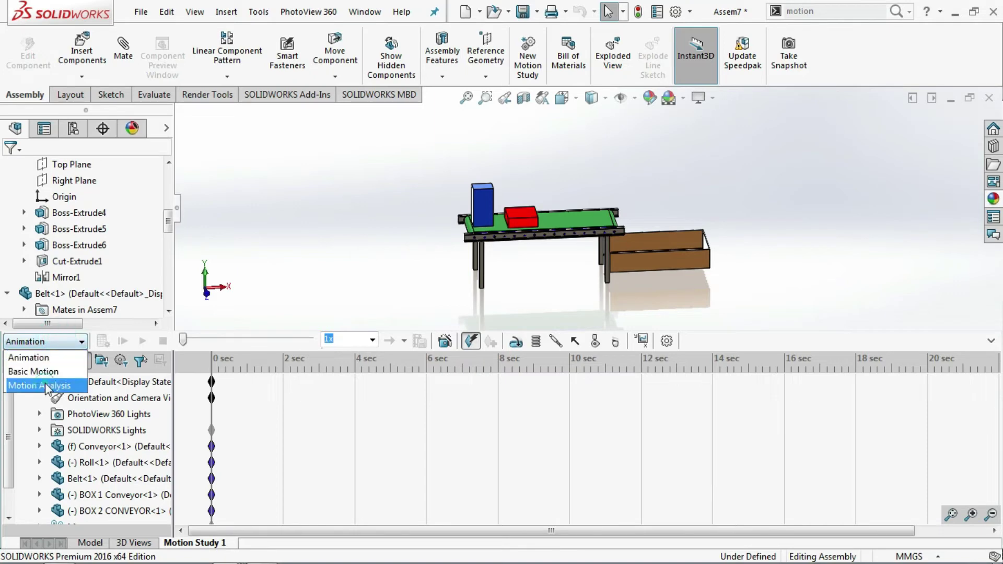
{"action": "left_click", "coordinate": [57, 383]}
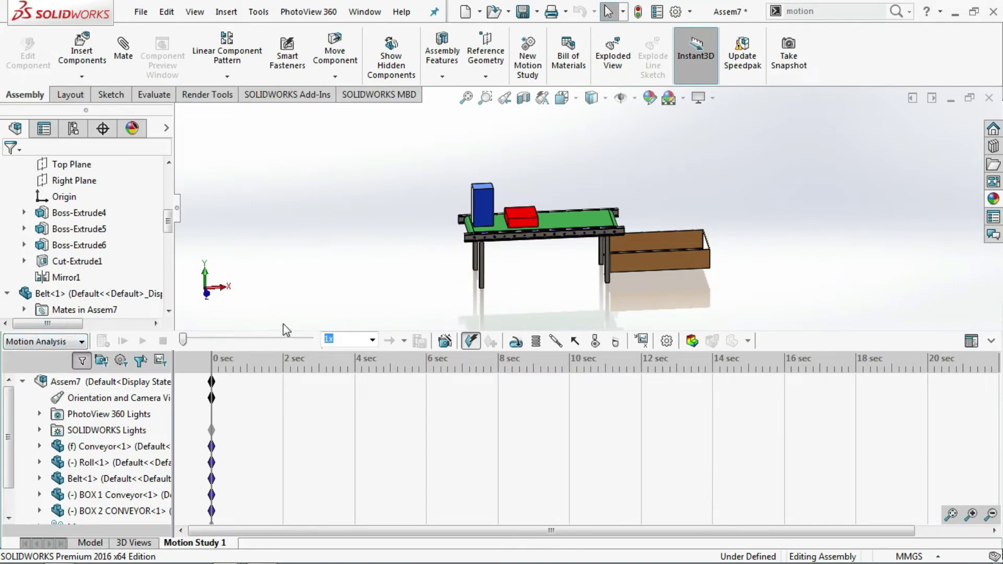
{"action": "left_click", "coordinate": [616, 341]}
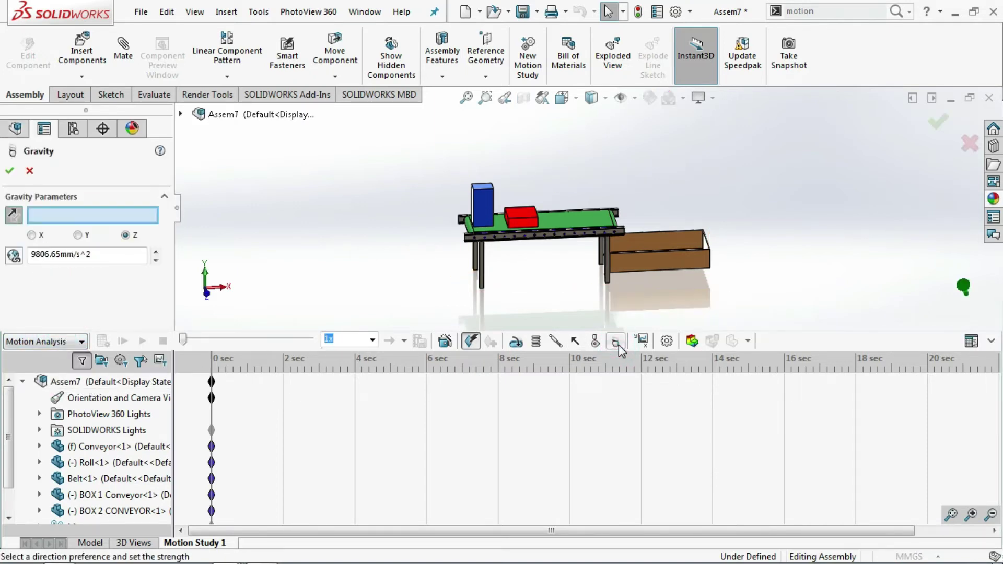
{"action": "left_click", "coordinate": [78, 237]}
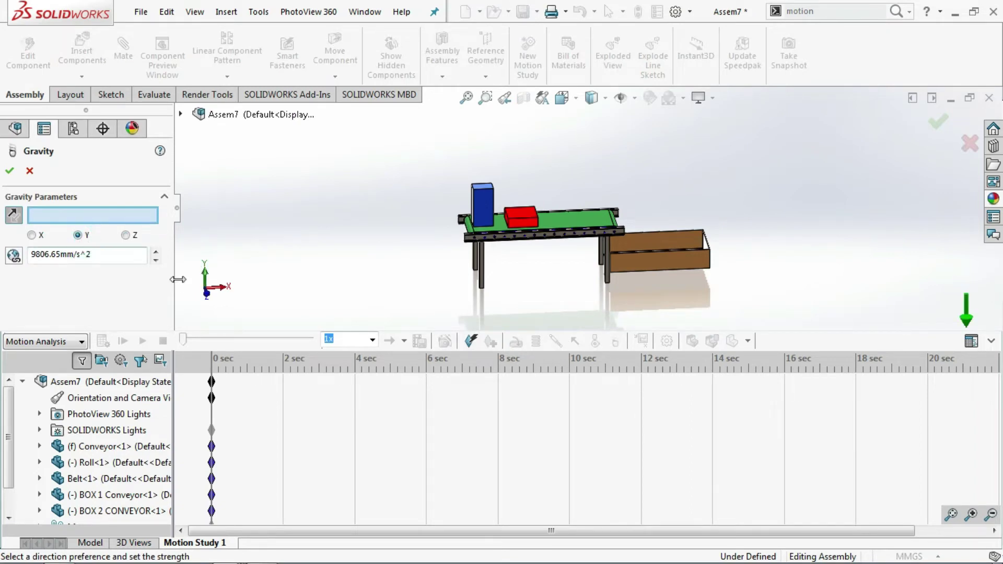
{"action": "left_click", "coordinate": [10, 172]}
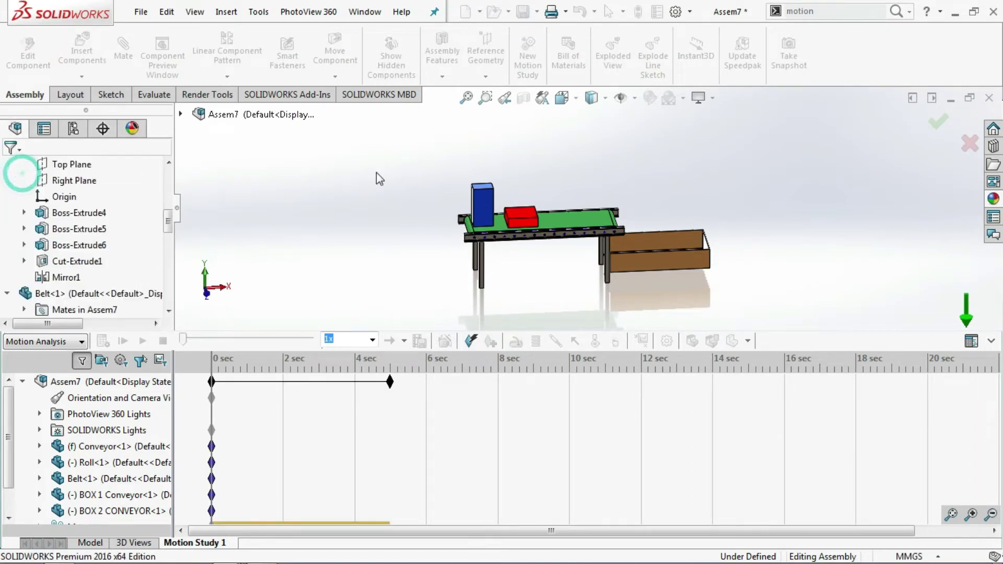
{"action": "left_click_drag", "start_coordinate": [390, 382], "coordinate": [678, 398]}
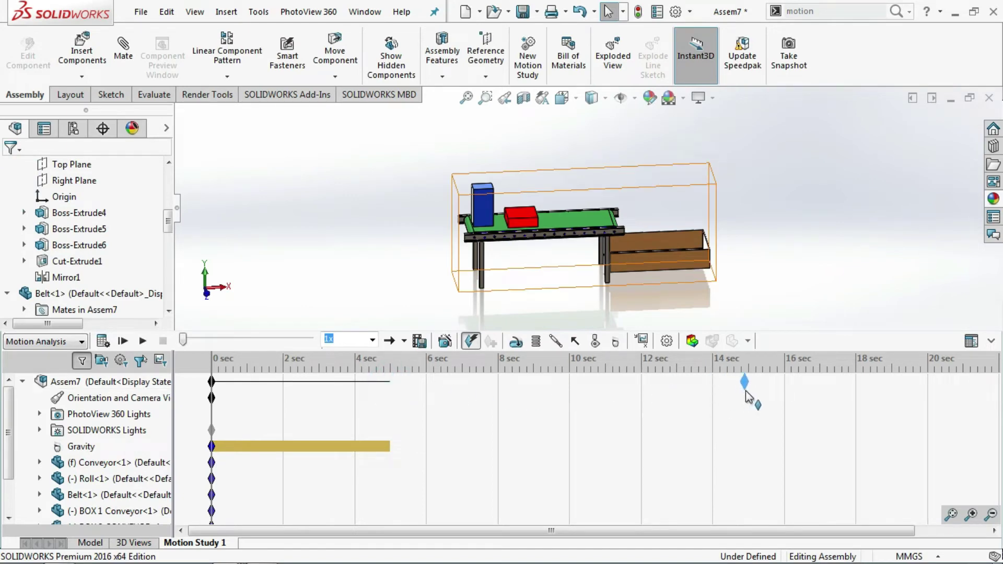
{"action": "left_click_drag", "start_coordinate": [748, 392], "coordinate": [748, 391]}
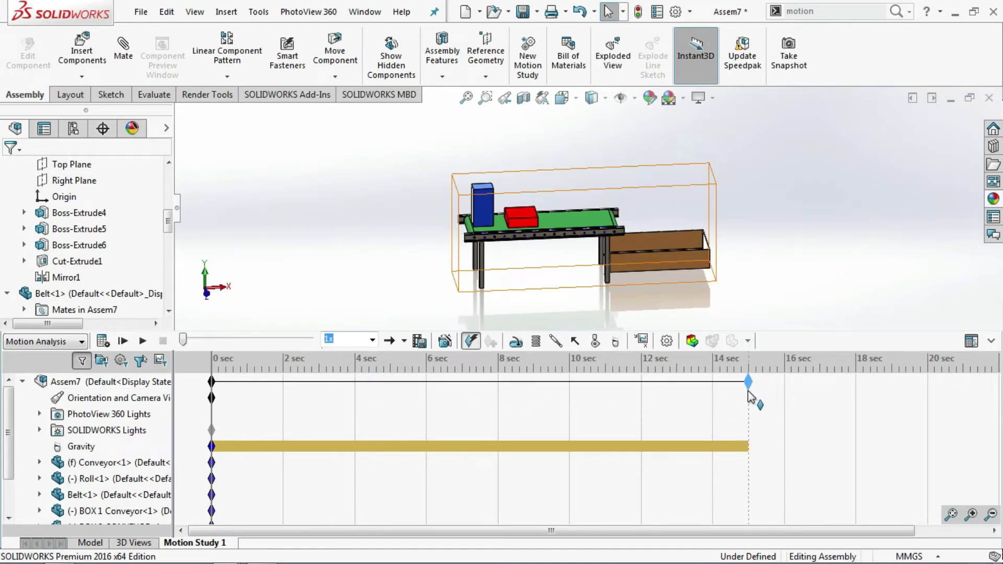
Add a rotary motor on the first roll's face at a constant 25 RPM
{"action": "left_click", "coordinate": [516, 342]}
{"action": "scroll", "coordinate": [505, 236], "scroll_direction": "down", "scroll_amount": 2}
{"action": "scroll", "coordinate": [506, 237], "scroll_direction": "down", "scroll_amount": 3}
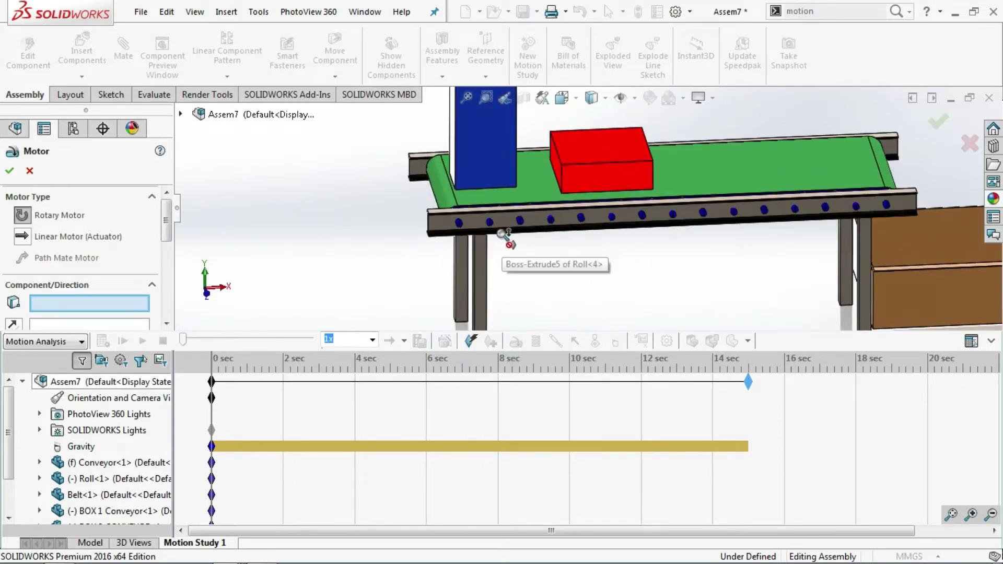
{"action": "scroll", "coordinate": [505, 236], "scroll_direction": "down", "scroll_amount": 2}
{"action": "scroll", "coordinate": [458, 214], "scroll_direction": "down", "scroll_amount": 3}
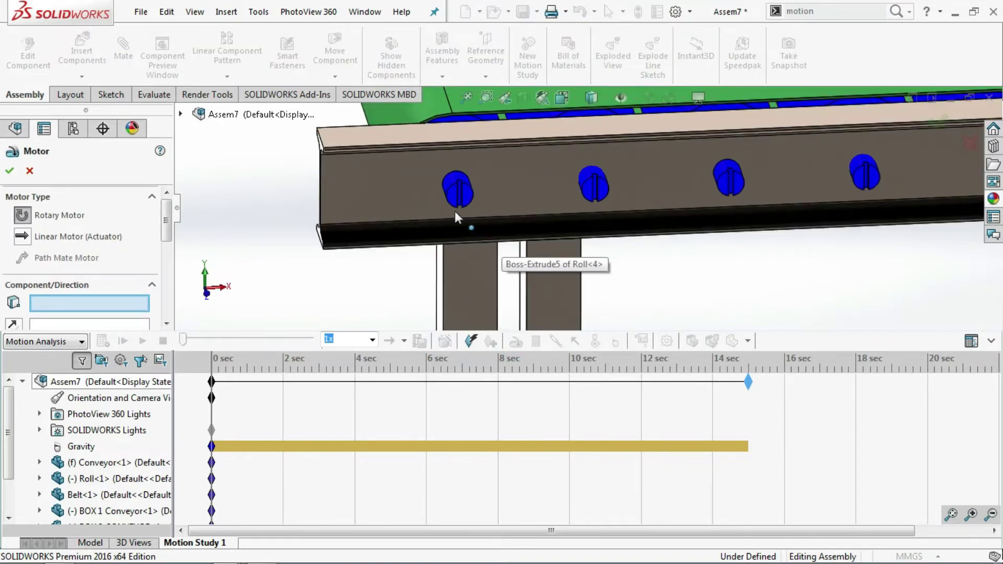
{"action": "left_click", "coordinate": [456, 182]}
{"action": "scroll", "coordinate": [157, 238], "scroll_direction": "down", "scroll_amount": 5}
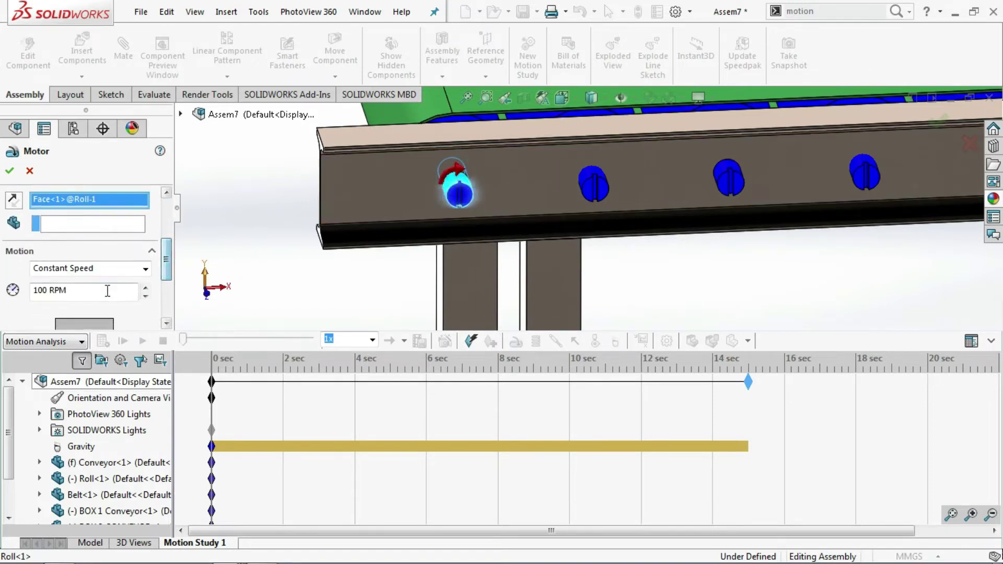
{"action": "triple_click", "coordinate": [108, 291]}
{"action": "type", "text": "25"}
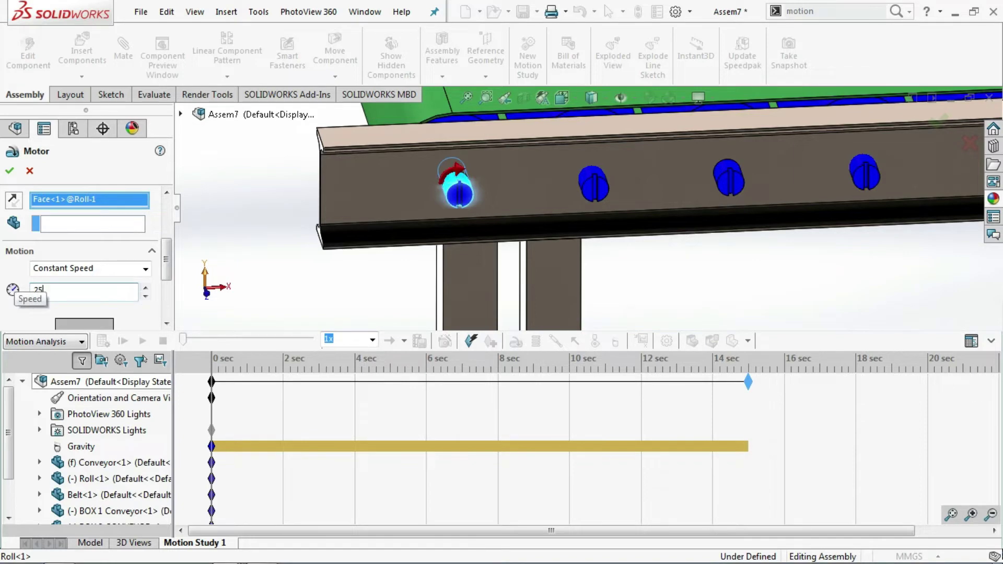
{"action": "key", "text": "Return"}
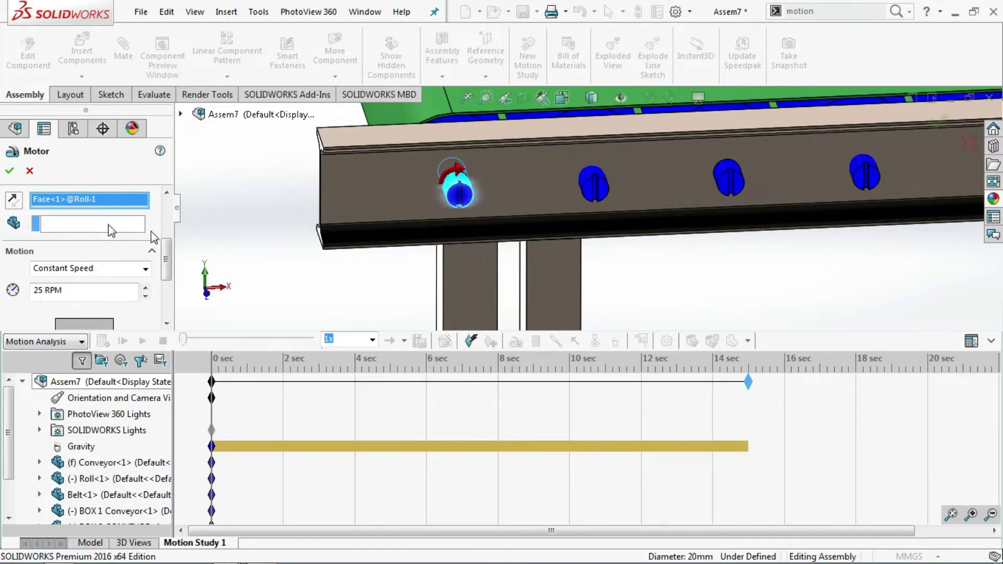
{"action": "left_click", "coordinate": [10, 171]}
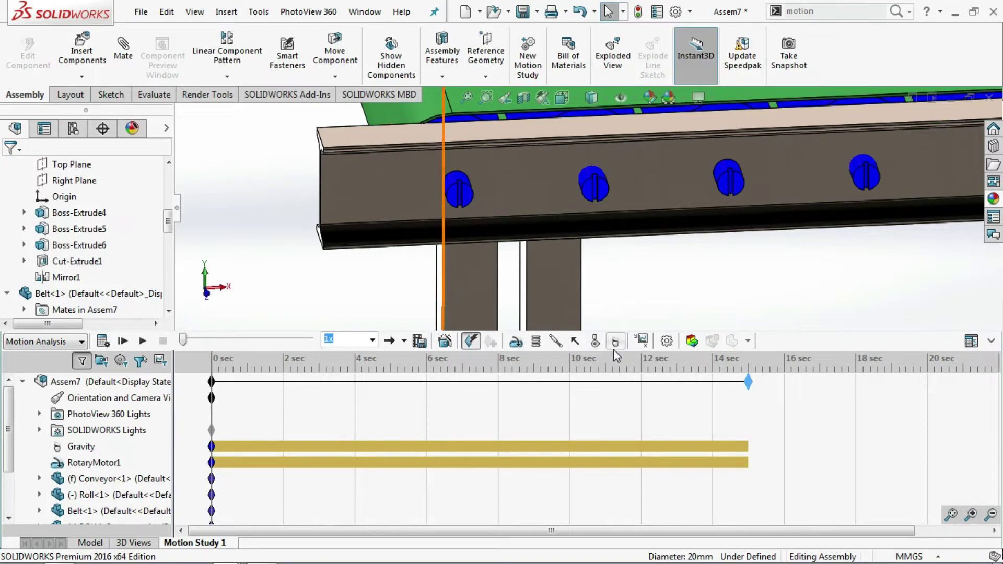
{"action": "left_click", "coordinate": [596, 342]}
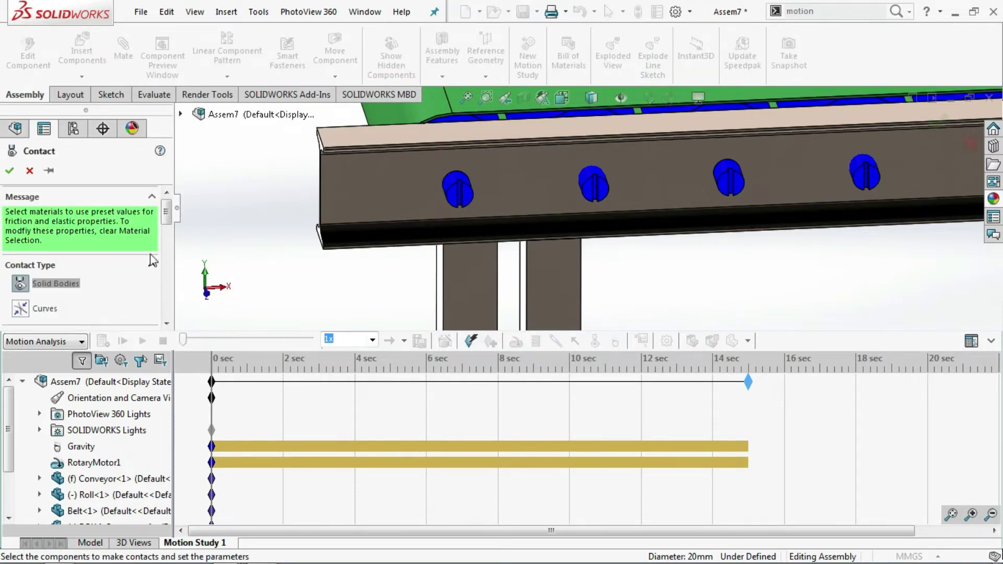
Set both contact materials to Aluminum (Greasy)
{"action": "left_click_drag", "start_coordinate": [166, 216], "coordinate": [165, 231]}
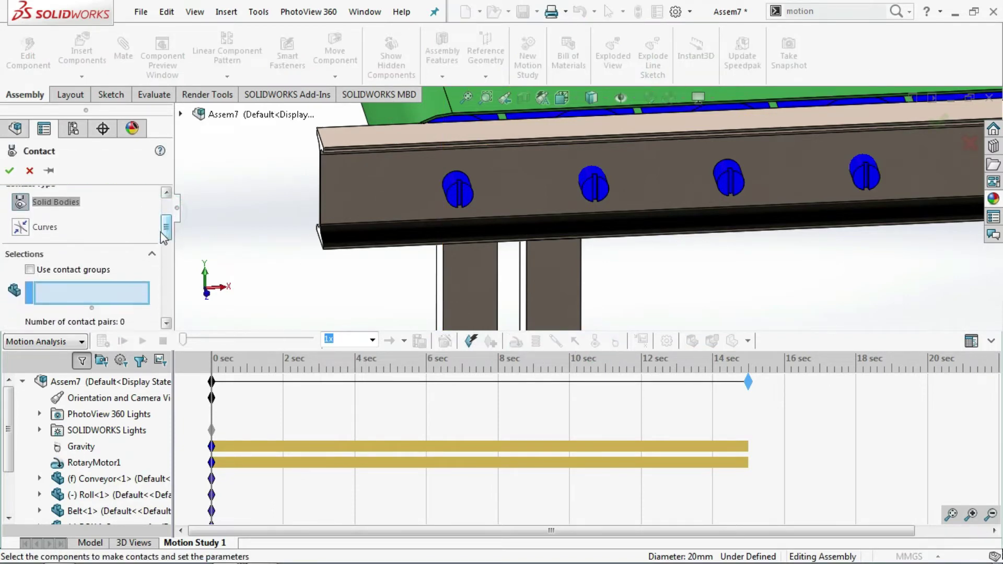
{"action": "left_click_drag", "start_coordinate": [166, 230], "coordinate": [166, 252]}
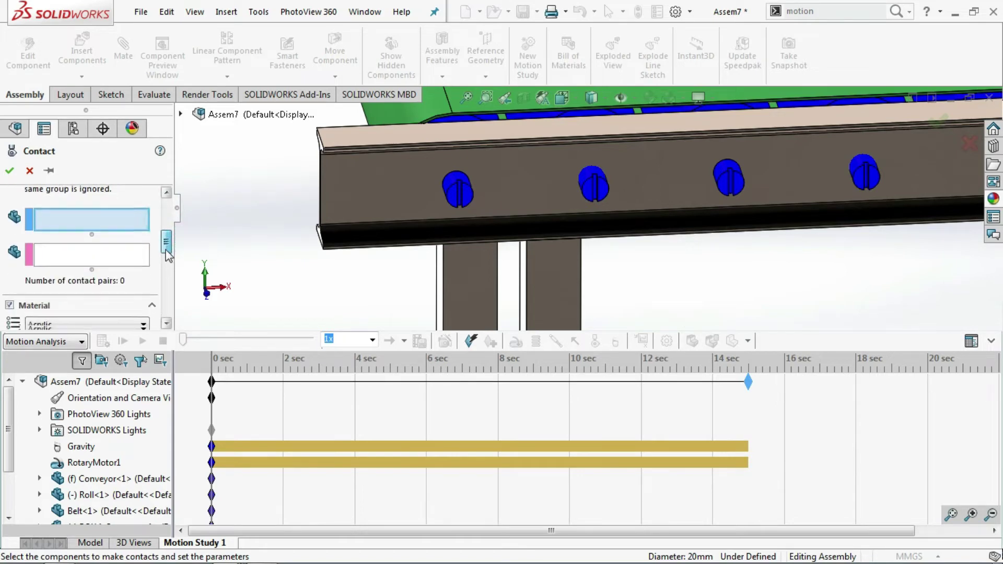
{"action": "left_click", "coordinate": [133, 289]}
{"action": "left_click", "coordinate": [118, 315]}
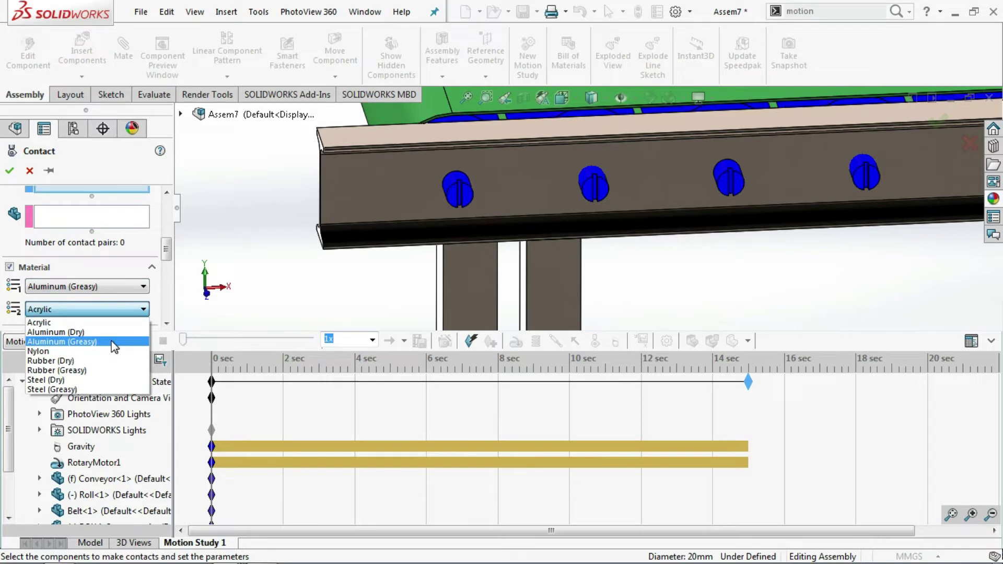
{"action": "left_click", "coordinate": [113, 343]}
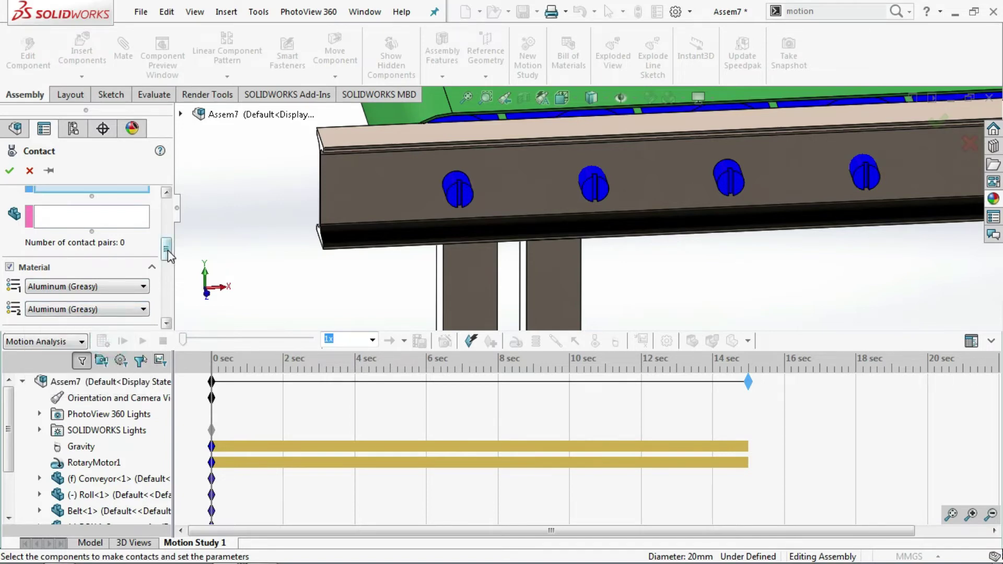
{"action": "left_click_drag", "start_coordinate": [168, 250], "coordinate": [167, 233]}
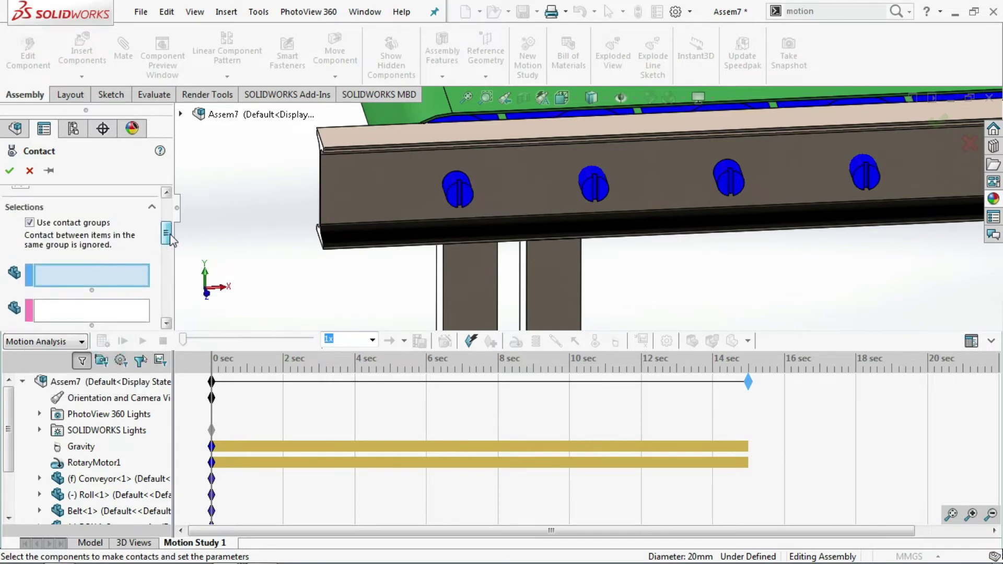
Put the blue BOX 2 and red BOX 1 into the first contact group
{"action": "key", "text": "f"}
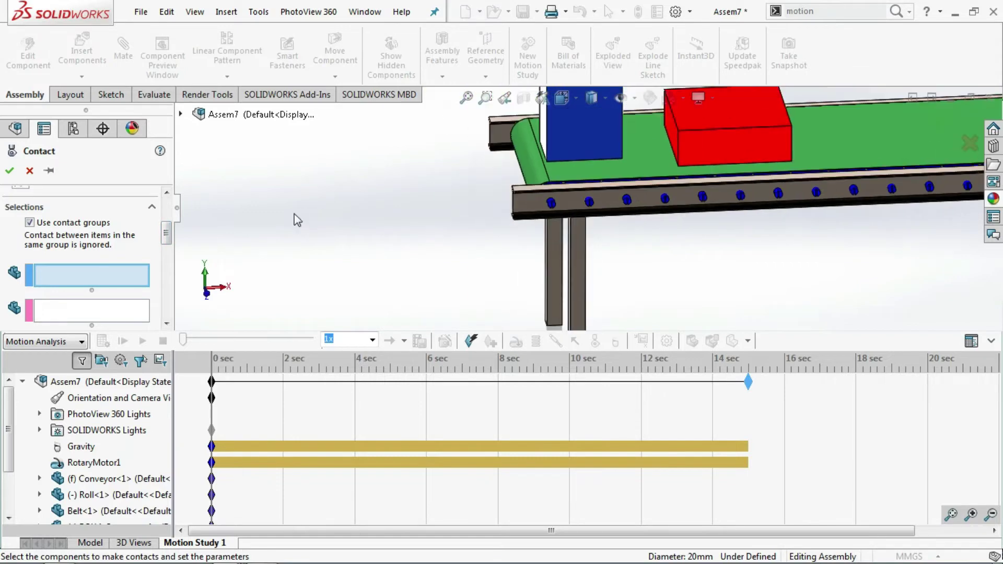
{"action": "left_click", "coordinate": [600, 149]}
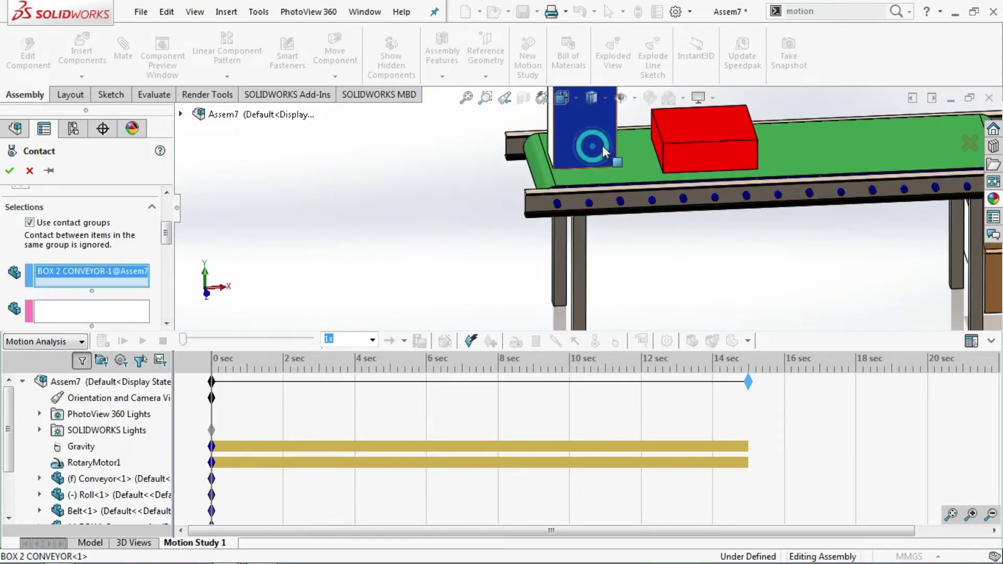
{"action": "left_click", "coordinate": [707, 137]}
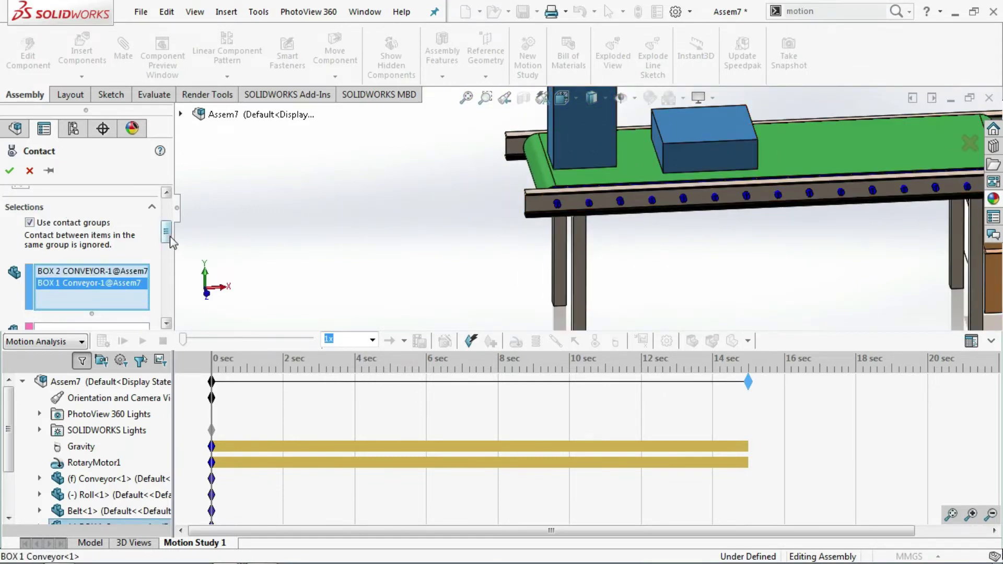
{"action": "left_click_drag", "start_coordinate": [170, 236], "coordinate": [170, 245]}
{"action": "left_click", "coordinate": [127, 289]}
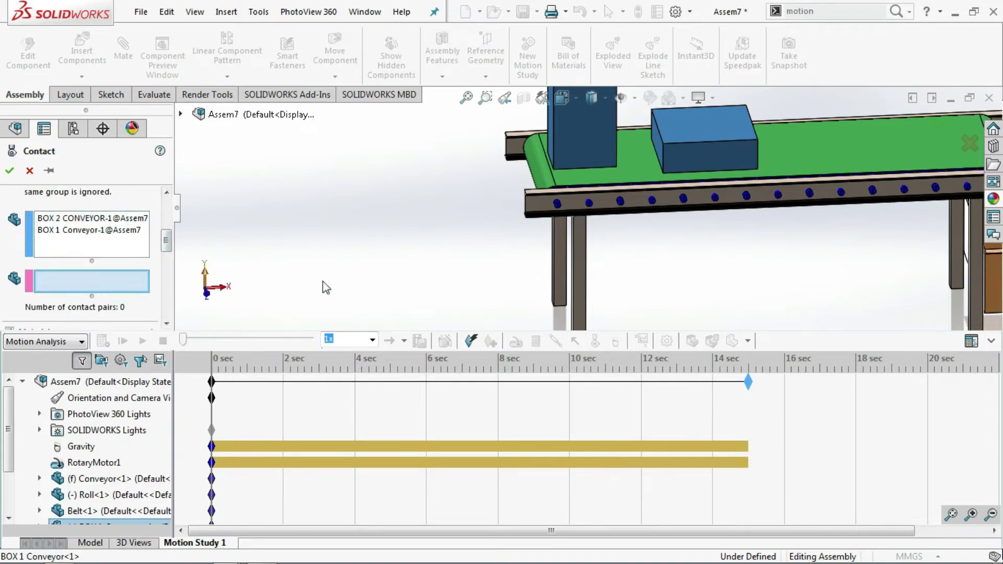
{"action": "scroll", "coordinate": [678, 266], "scroll_direction": "up", "scroll_amount": 2}
{"action": "scroll", "coordinate": [679, 275], "scroll_direction": "up", "scroll_amount": 2}
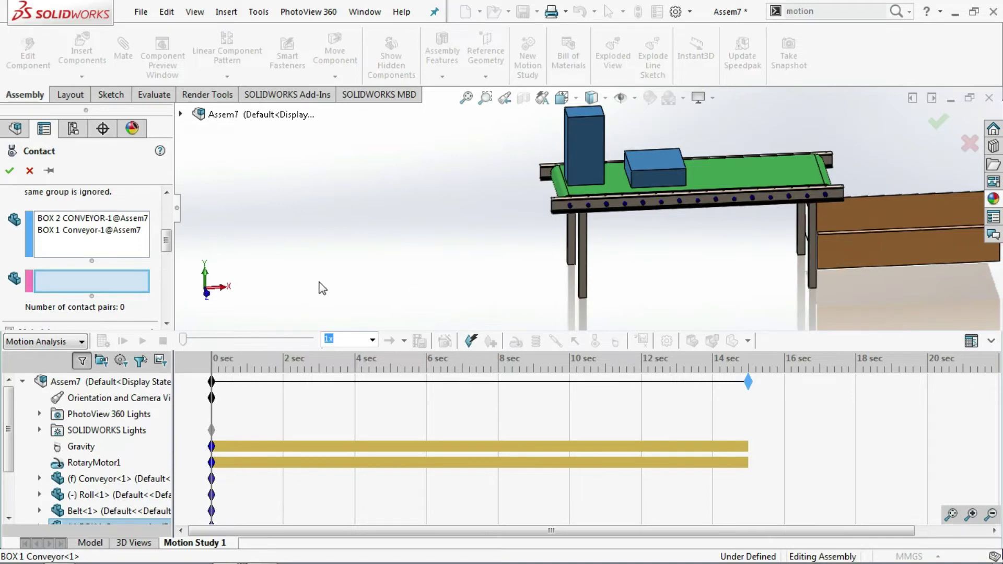
Add Roll<1> through Roll<15> to the second contact group, giving 28 contact pairs
{"action": "left_click", "coordinate": [180, 114]}
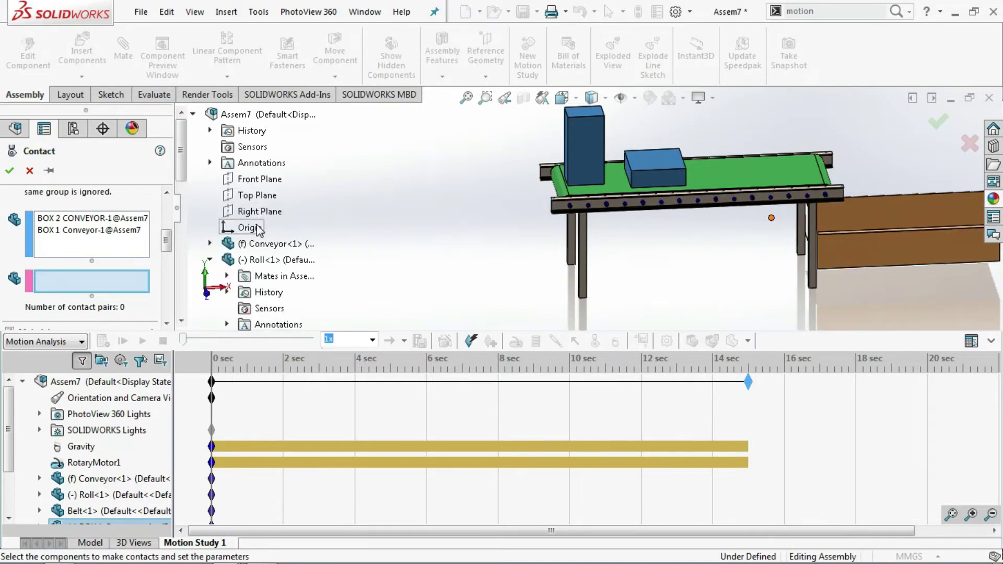
{"action": "left_click", "coordinate": [225, 261]}
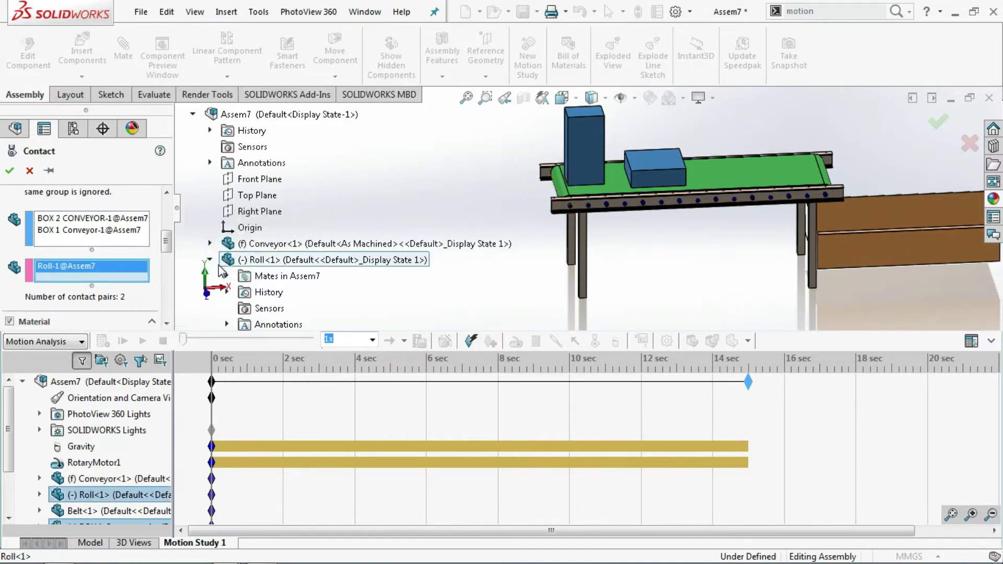
{"action": "left_click", "coordinate": [210, 260]}
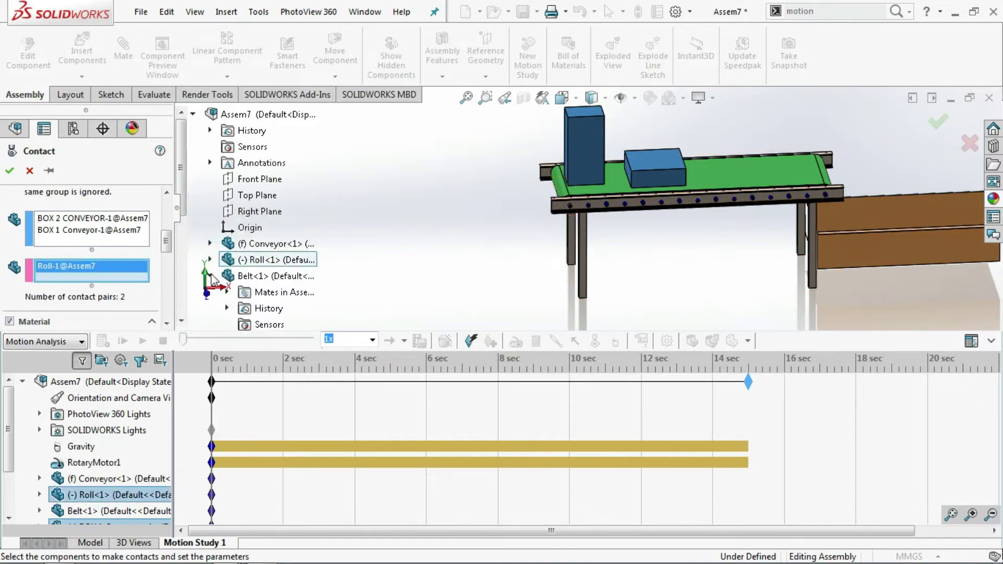
{"action": "left_click", "coordinate": [210, 277]}
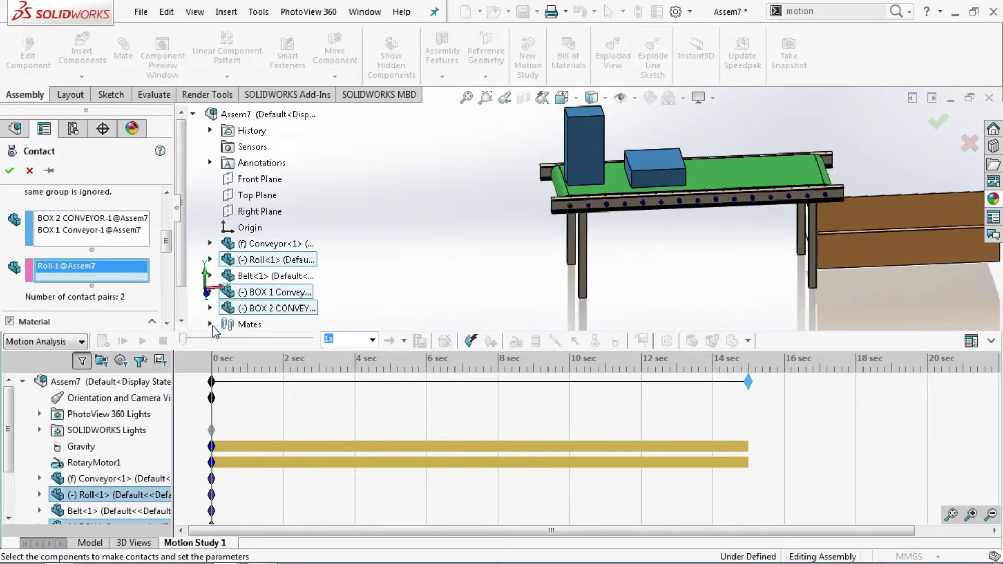
{"action": "scroll", "coordinate": [222, 323], "scroll_direction": "down", "scroll_amount": 1}
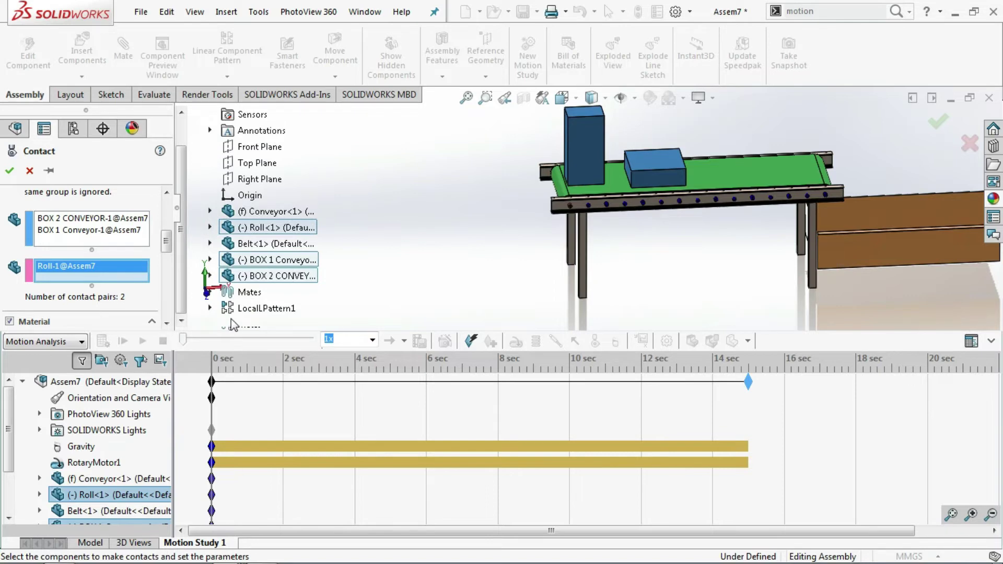
{"action": "left_click", "coordinate": [229, 310]}
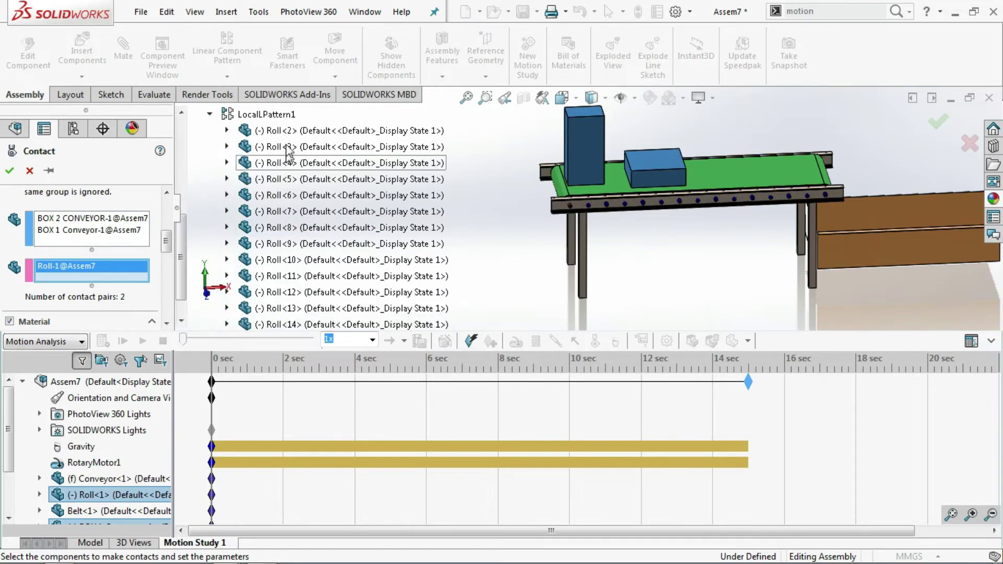
{"action": "left_click", "coordinate": [283, 130]}
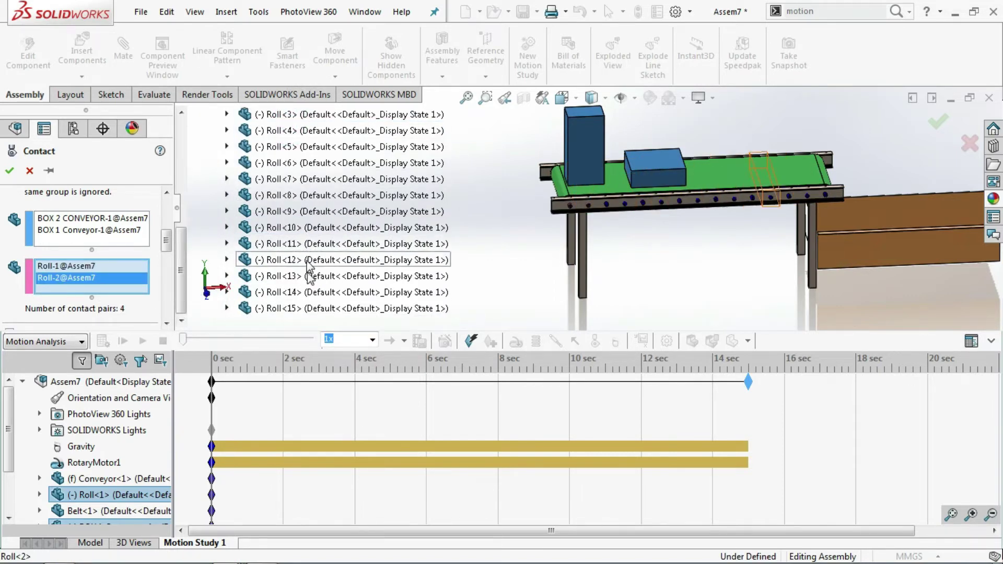
{"action": "scroll", "coordinate": [313, 308], "scroll_direction": "down", "scroll_amount": 1}
{"action": "left_click", "coordinate": [310, 312]}
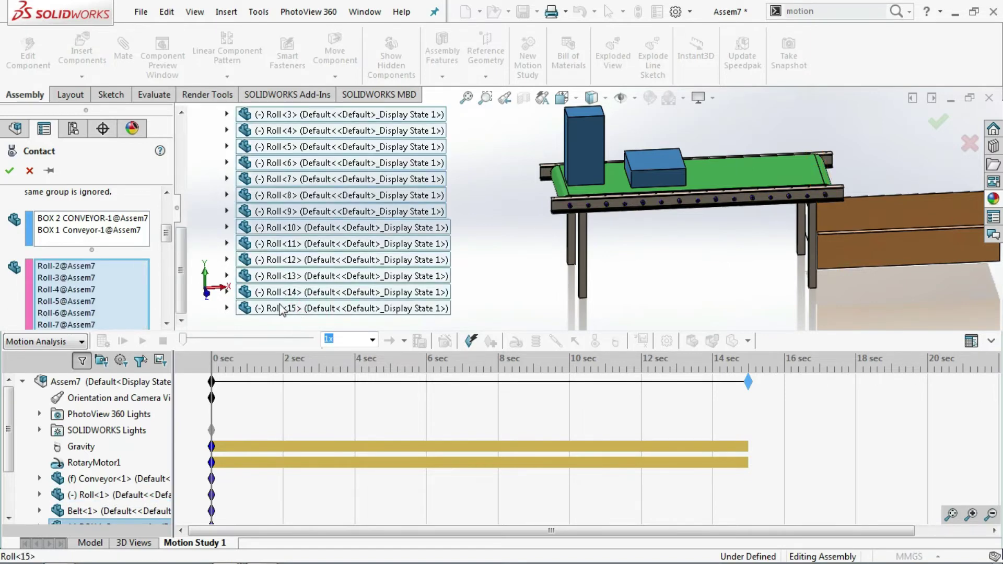
{"action": "left_click_drag", "start_coordinate": [169, 241], "coordinate": [168, 272]}
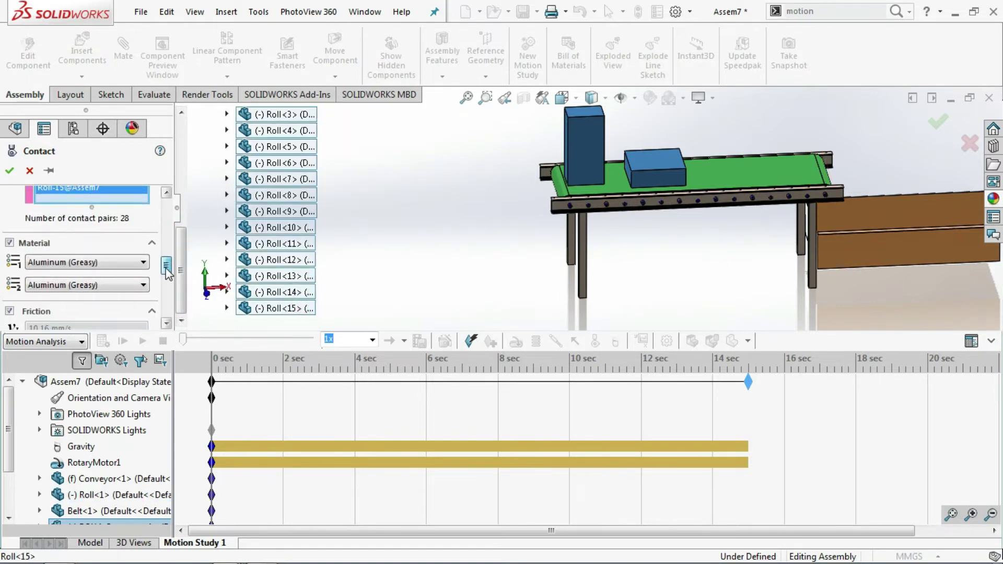
Keep Aluminum (Greasy) as the contact material and create Solid Body Contact1
{"action": "left_click", "coordinate": [140, 267]}
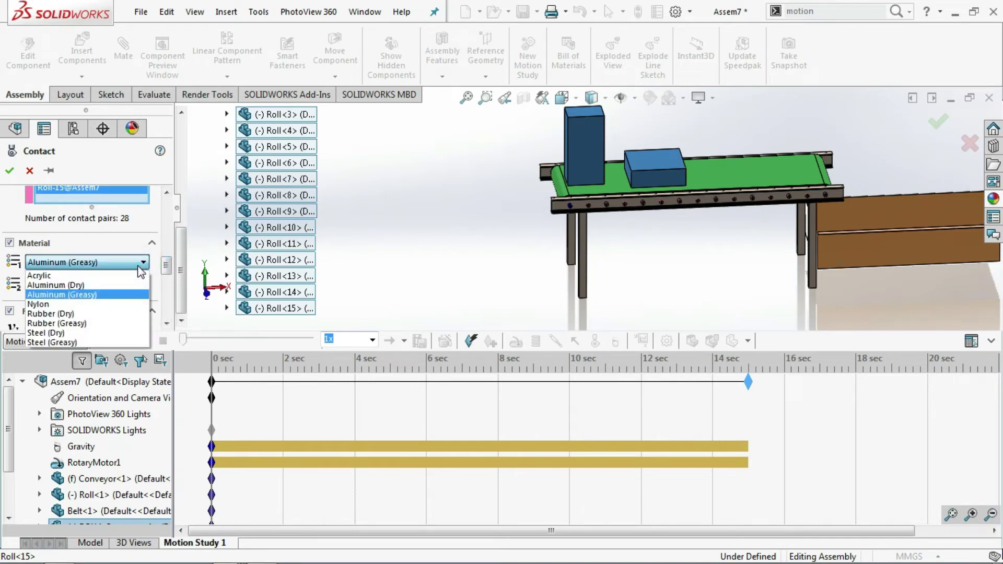
{"action": "left_click", "coordinate": [140, 266]}
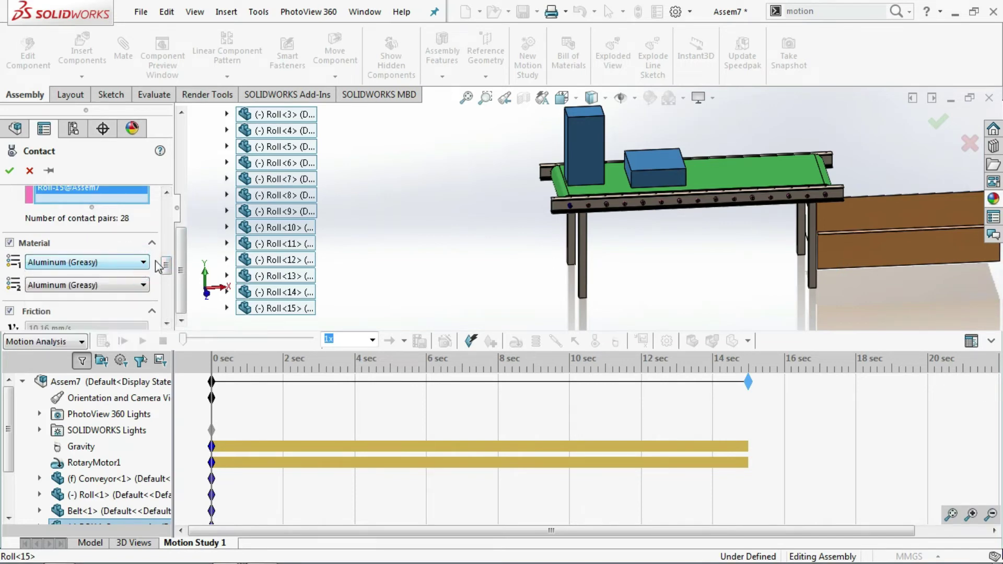
{"action": "left_click_drag", "start_coordinate": [166, 269], "coordinate": [119, 204]}
{"action": "left_click", "coordinate": [12, 173]}
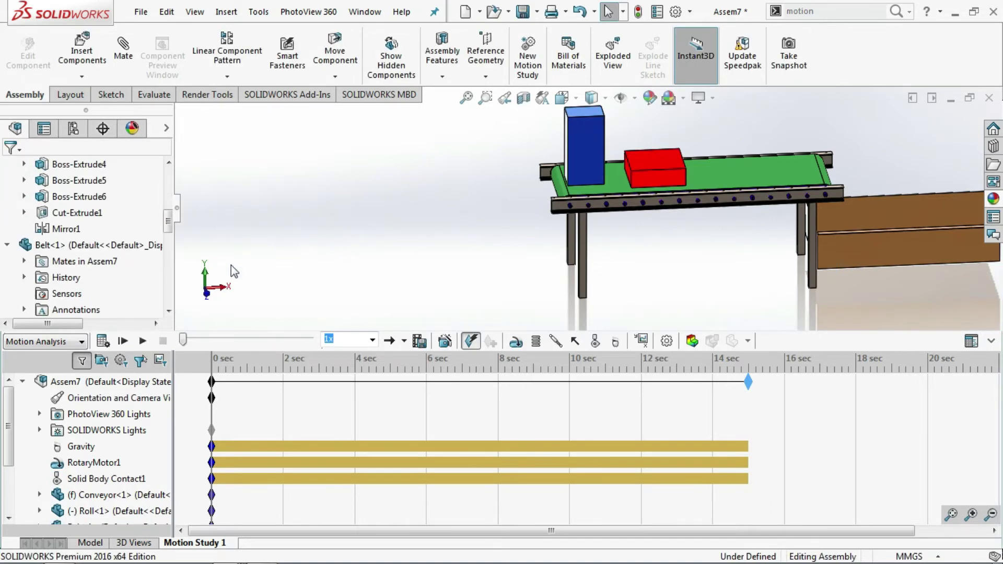
{"action": "left_click", "coordinate": [121, 480]}
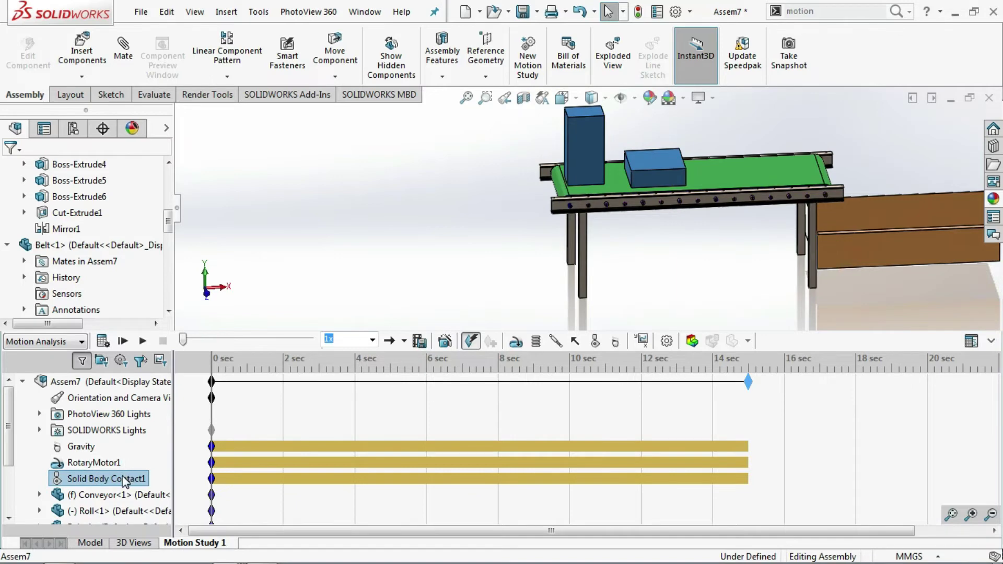
{"action": "right_click", "coordinate": [124, 481]}
{"action": "left_click", "coordinate": [138, 365]}
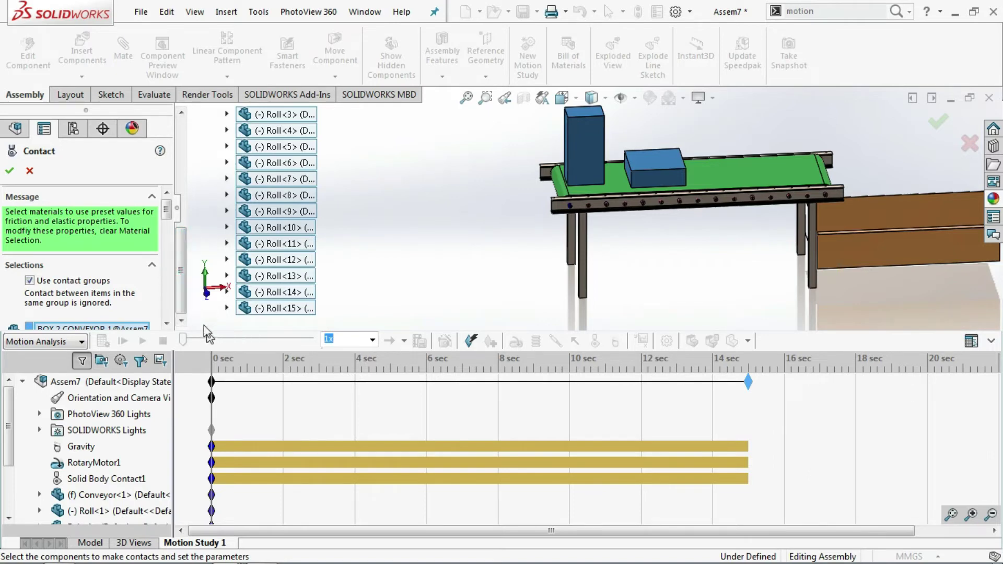
{"action": "left_click_drag", "start_coordinate": [165, 215], "coordinate": [167, 264]}
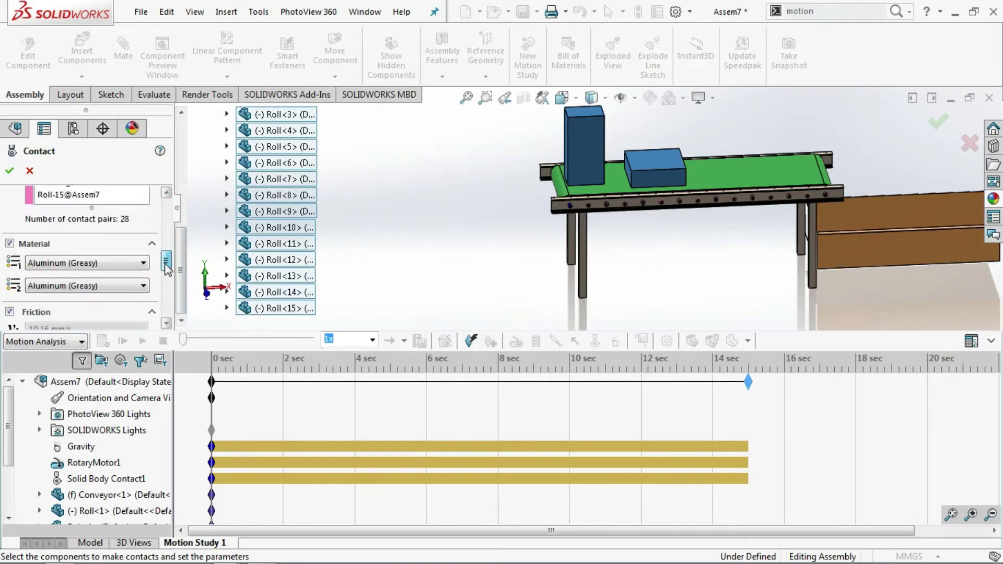
{"action": "left_click", "coordinate": [9, 171]}
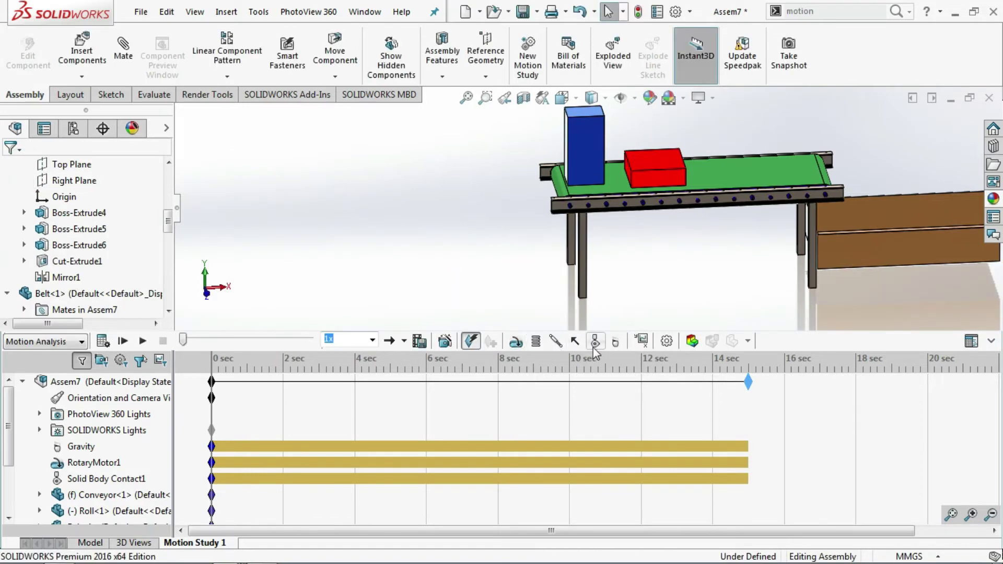
Start a new solid body contact using contact groups, with BOX 1 in the first group
{"action": "left_click", "coordinate": [595, 347]}
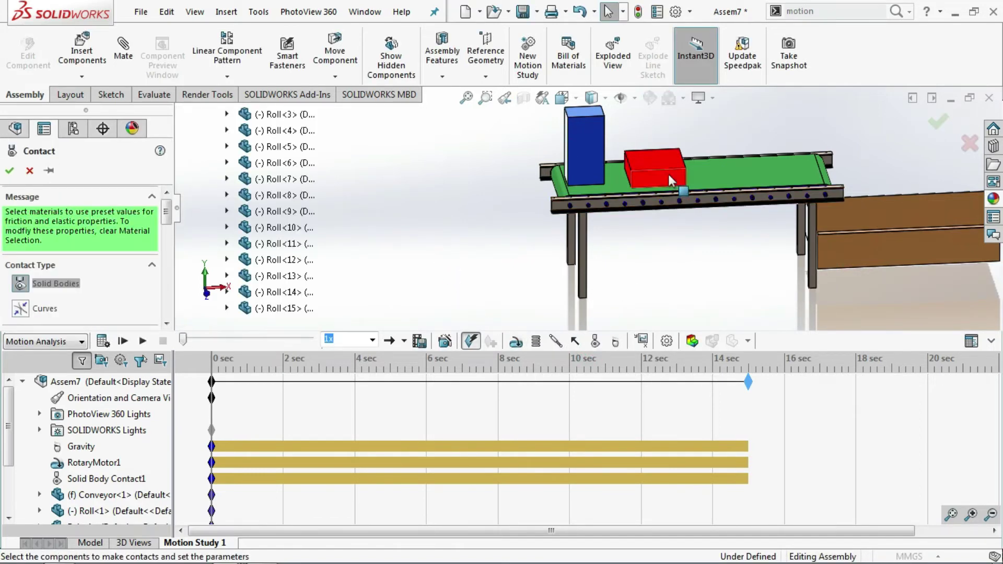
{"action": "left_click_drag", "start_coordinate": [166, 212], "coordinate": [166, 226]}
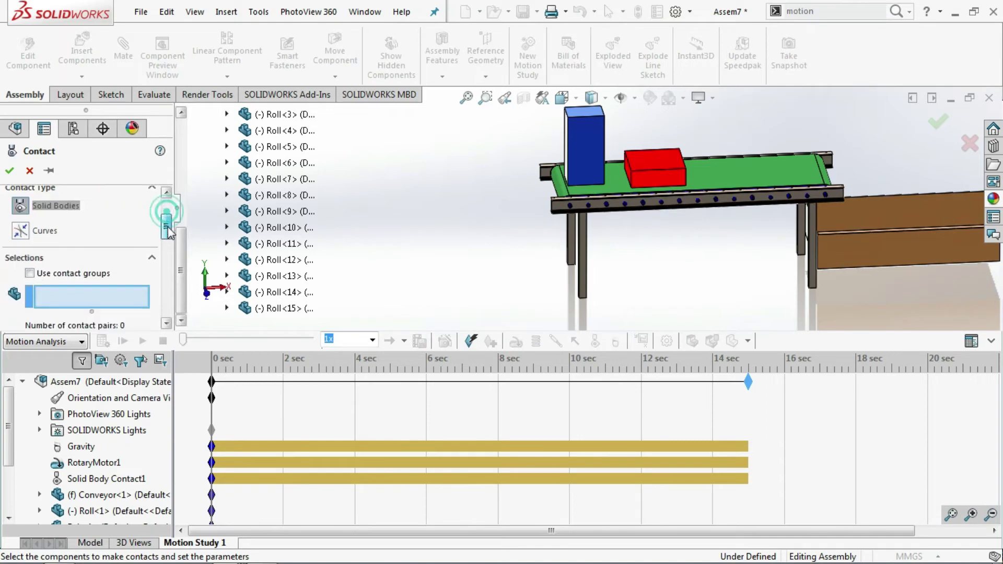
{"action": "left_click", "coordinate": [39, 272]}
{"action": "scroll", "coordinate": [164, 232], "scroll_direction": "down", "scroll_amount": 3}
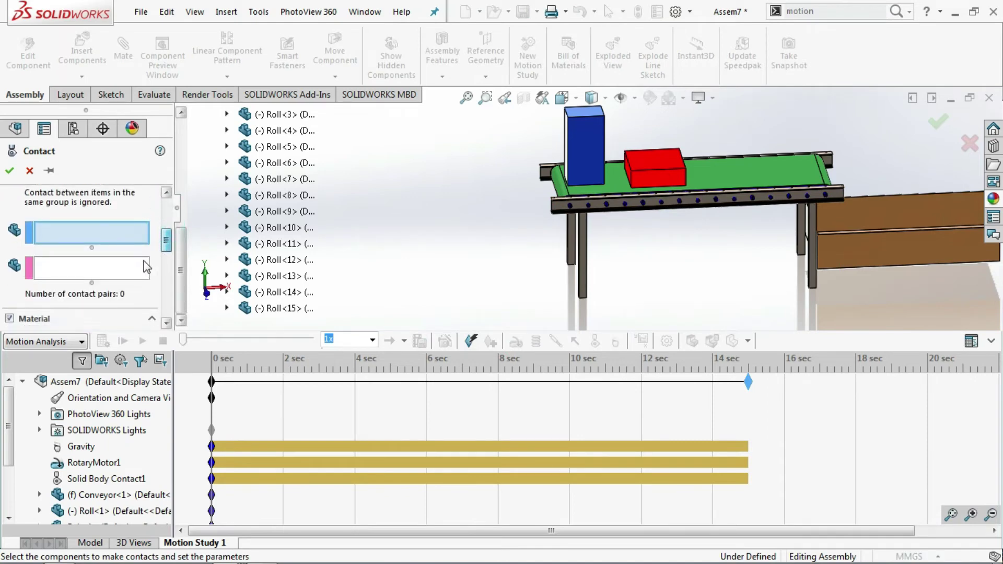
{"action": "left_click", "coordinate": [636, 164]}
{"action": "scroll", "coordinate": [163, 243], "scroll_direction": "down", "scroll_amount": 3}
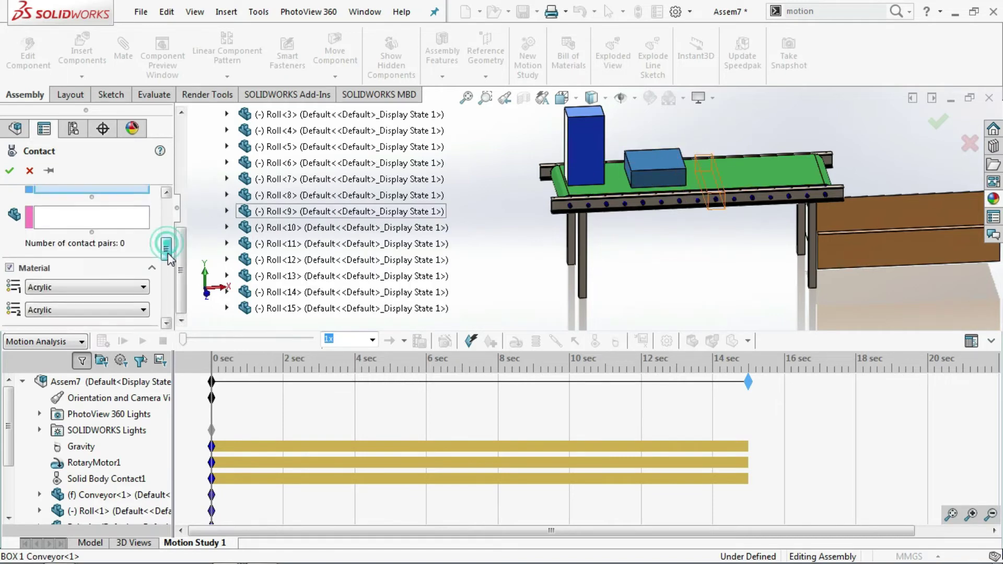
Set the contact materials to Aluminum (Greasy) and Steel (Greasy)
{"action": "left_click", "coordinate": [146, 274]}
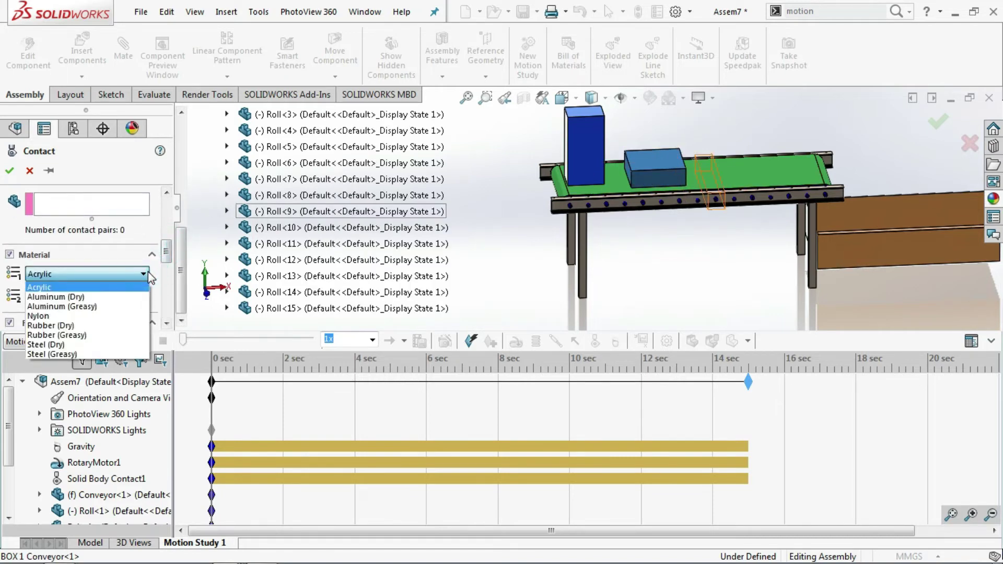
{"action": "left_click", "coordinate": [128, 307]}
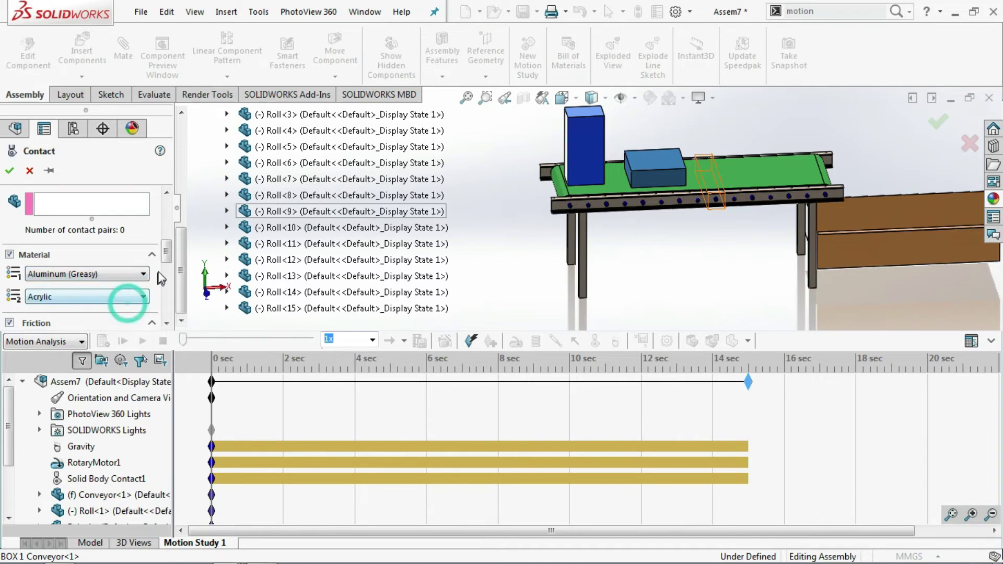
{"action": "left_click_drag", "start_coordinate": [162, 259], "coordinate": [163, 271]}
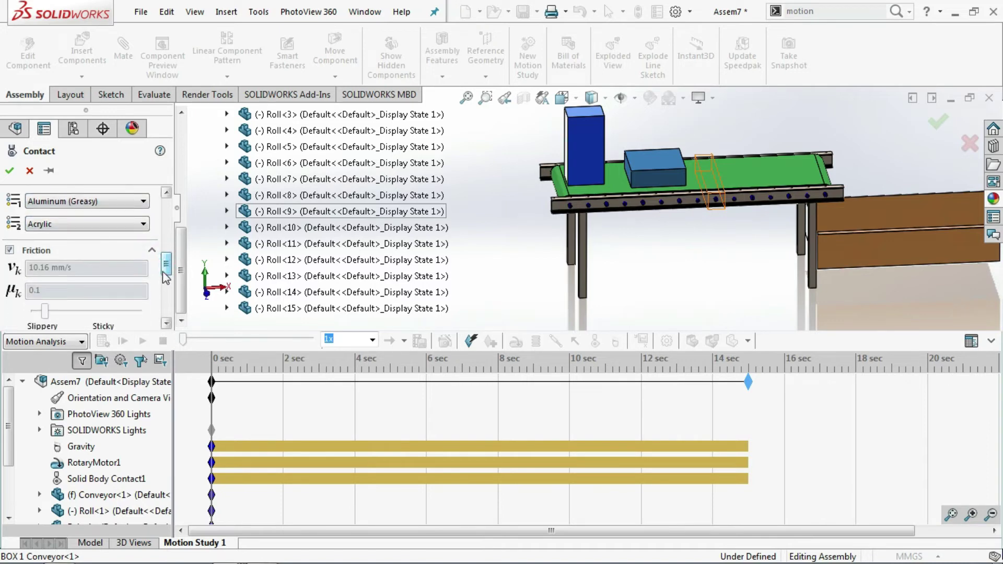
{"action": "left_click", "coordinate": [138, 226]}
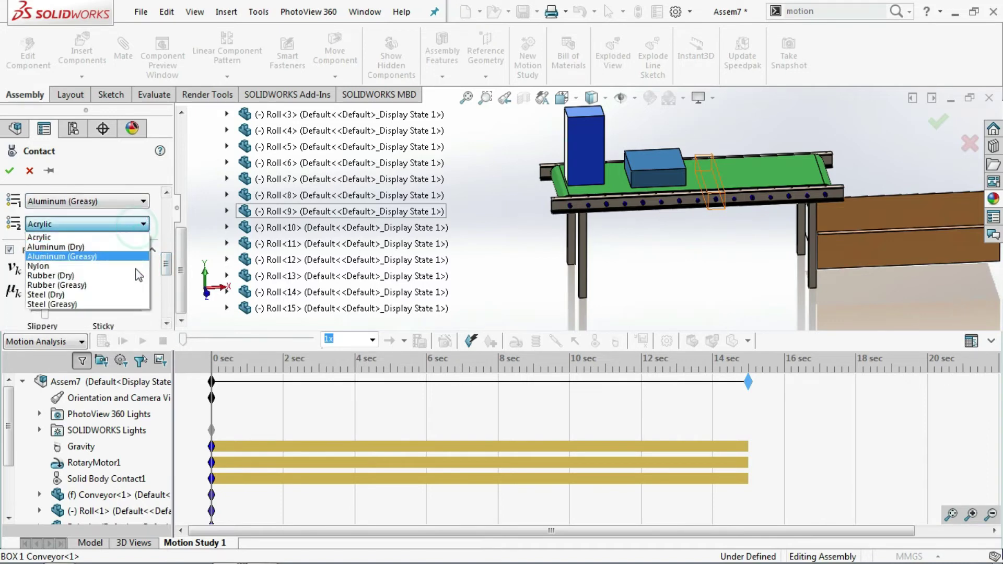
{"action": "left_click", "coordinate": [126, 305]}
{"action": "left_click_drag", "start_coordinate": [166, 255], "coordinate": [167, 270]}
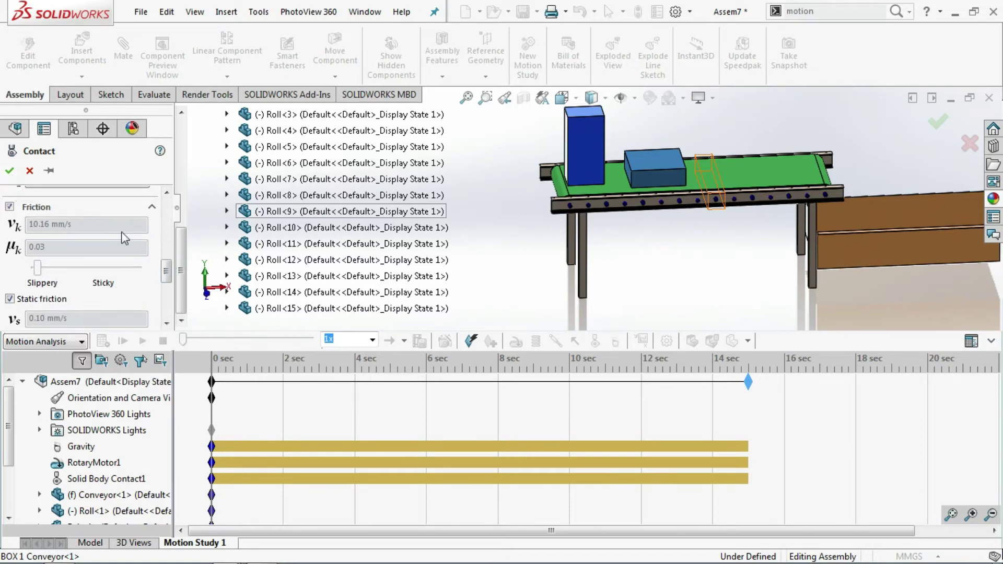
{"action": "left_click_drag", "start_coordinate": [167, 270], "coordinate": [166, 242]}
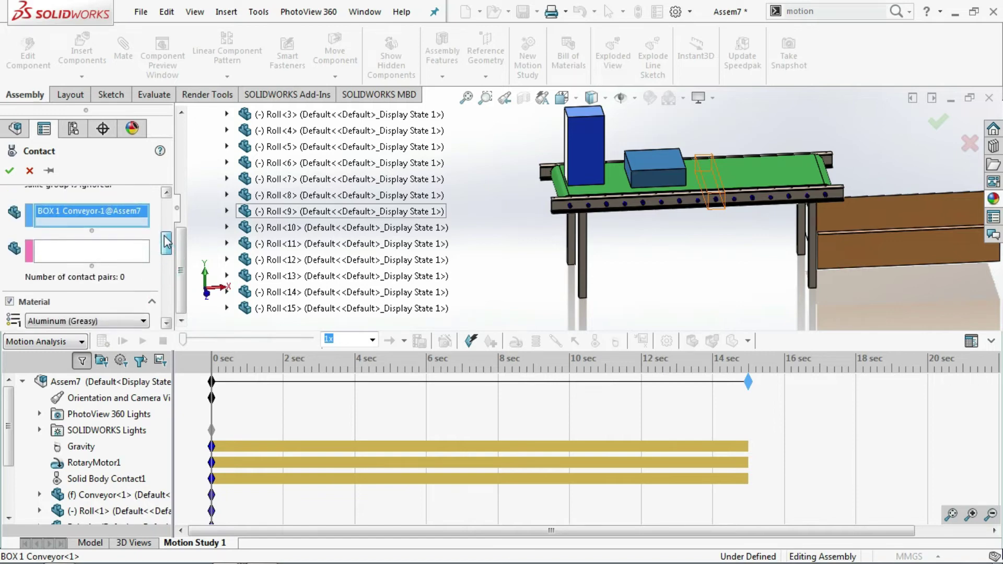
{"action": "left_click", "coordinate": [9, 175]}
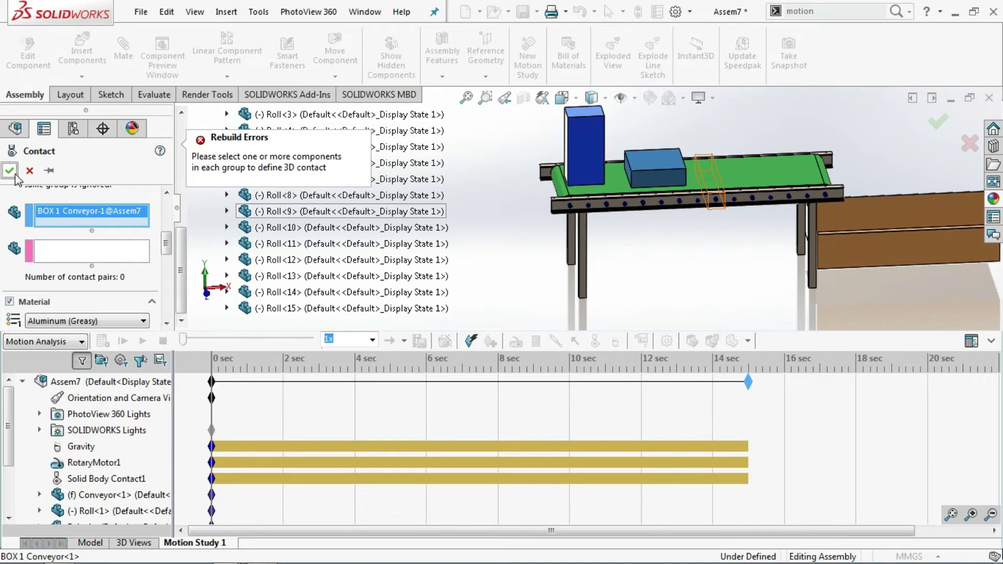
Add the brown bin to the second set and confirm Solid Body Contact2
{"action": "left_click", "coordinate": [94, 251]}
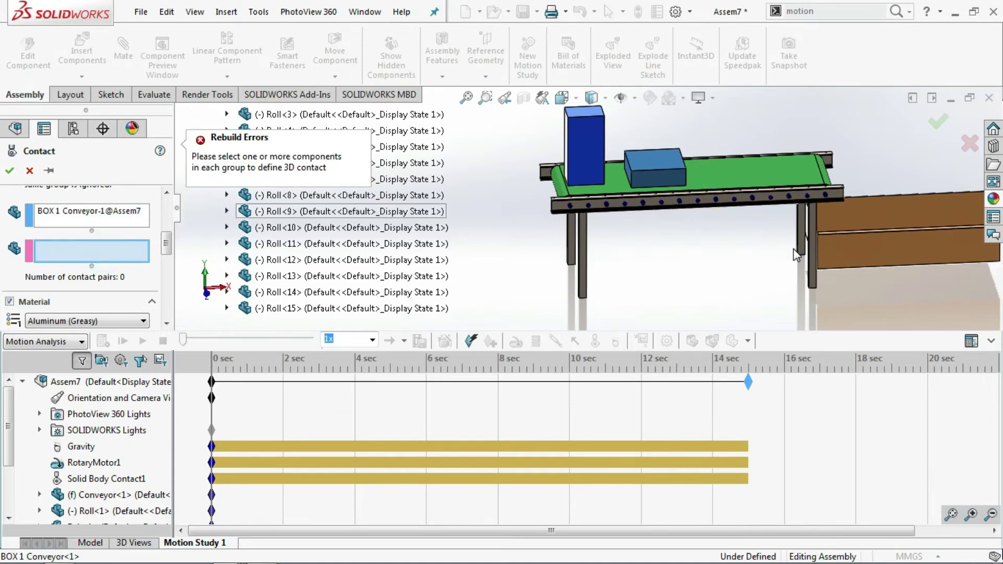
{"action": "left_click", "coordinate": [843, 253]}
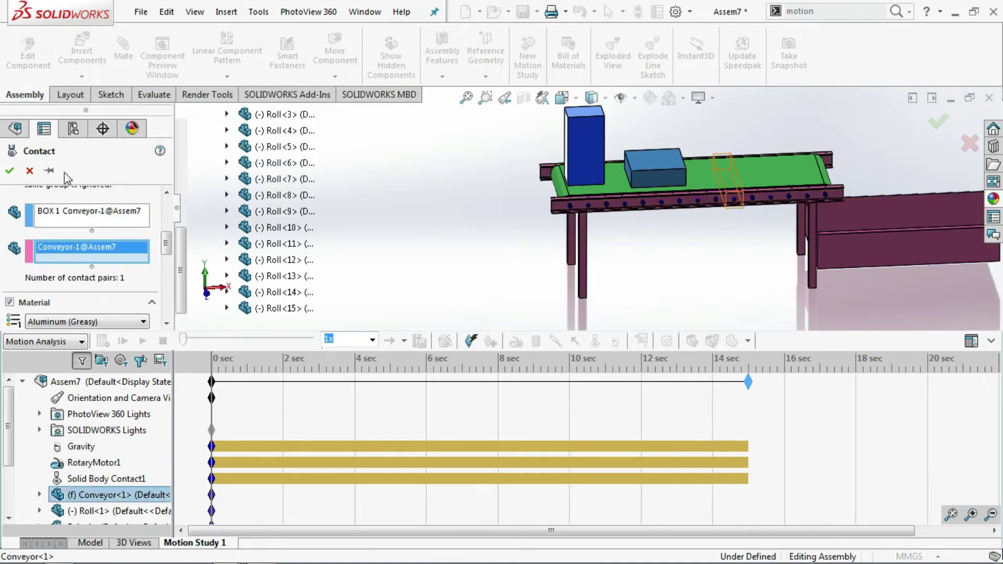
{"action": "left_click_drag", "start_coordinate": [171, 244], "coordinate": [172, 259]}
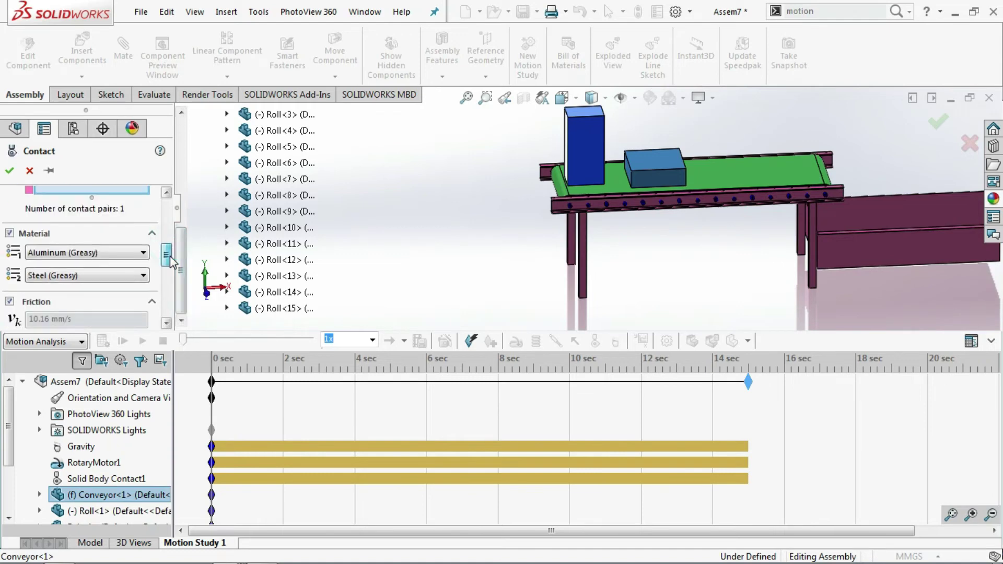
{"action": "left_click", "coordinate": [18, 173]}
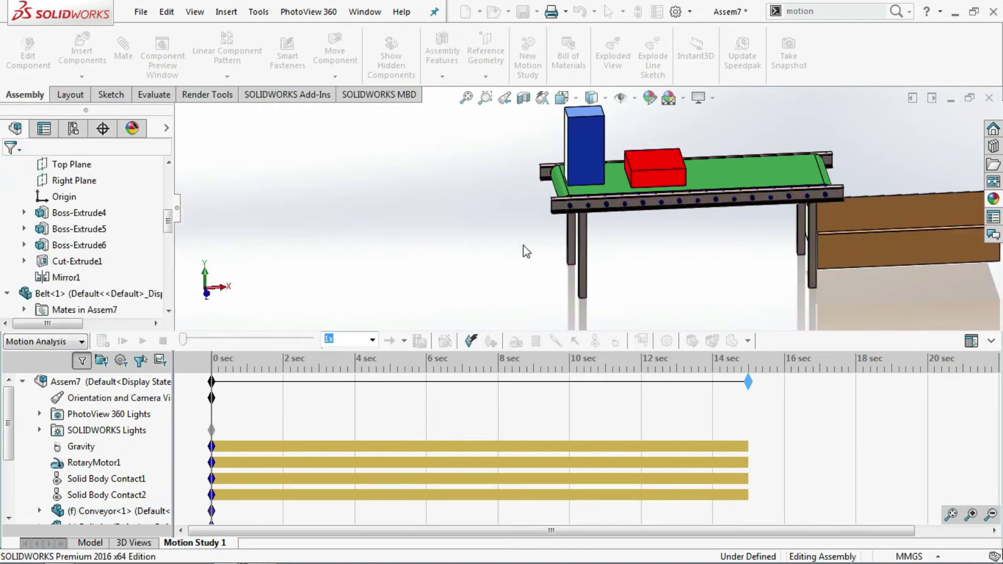
Start a grouped contact with BOX 2 in the first group, BOX 1 and the bin in the second
{"action": "left_click", "coordinate": [596, 343]}
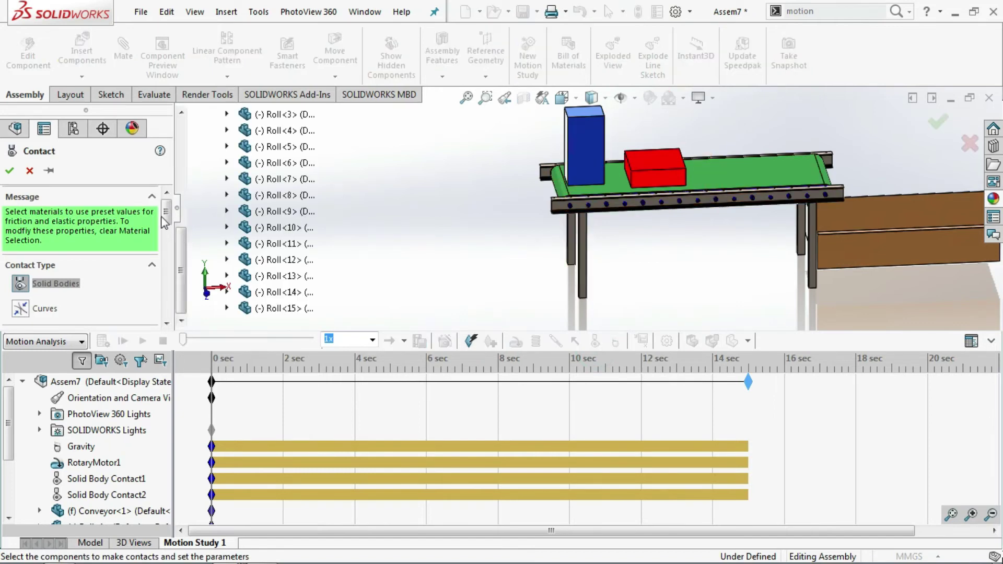
{"action": "scroll", "coordinate": [166, 219], "scroll_direction": "down", "scroll_amount": 2}
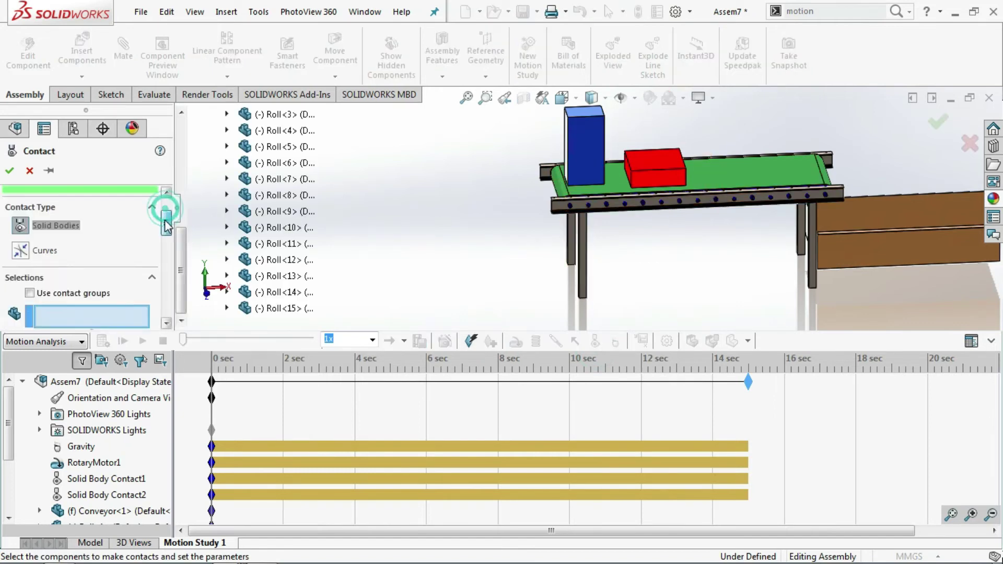
{"action": "left_click", "coordinate": [80, 289]}
{"action": "left_click", "coordinate": [581, 161]}
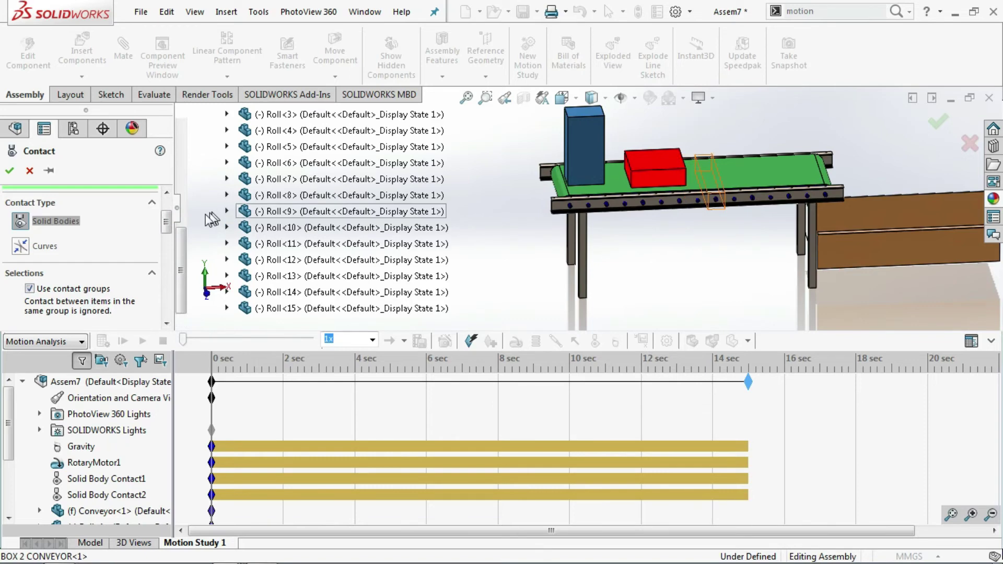
{"action": "scroll", "coordinate": [168, 227], "scroll_direction": "down", "scroll_amount": 2}
{"action": "scroll", "coordinate": [169, 227], "scroll_direction": "down", "scroll_amount": 1}
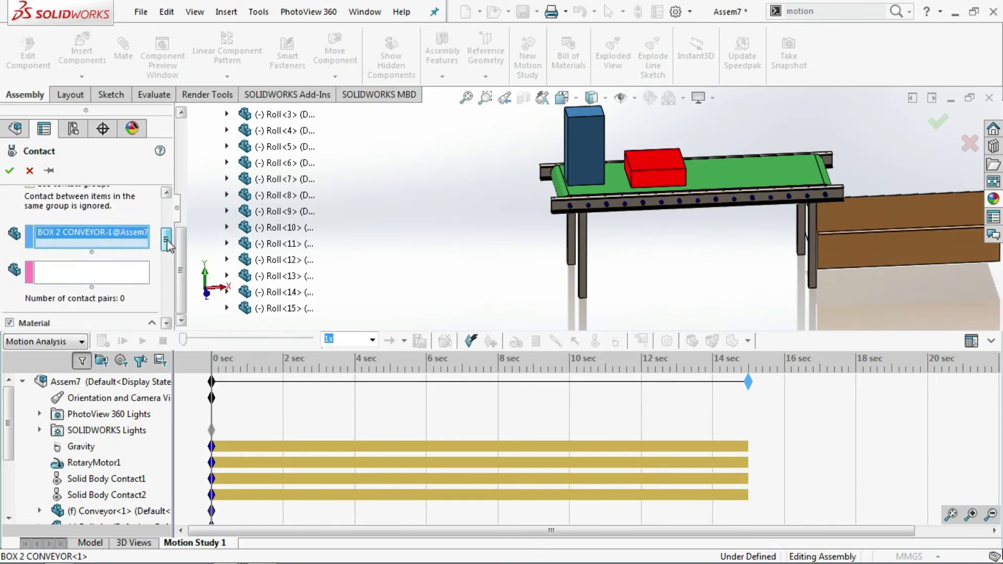
{"action": "left_click", "coordinate": [673, 169]}
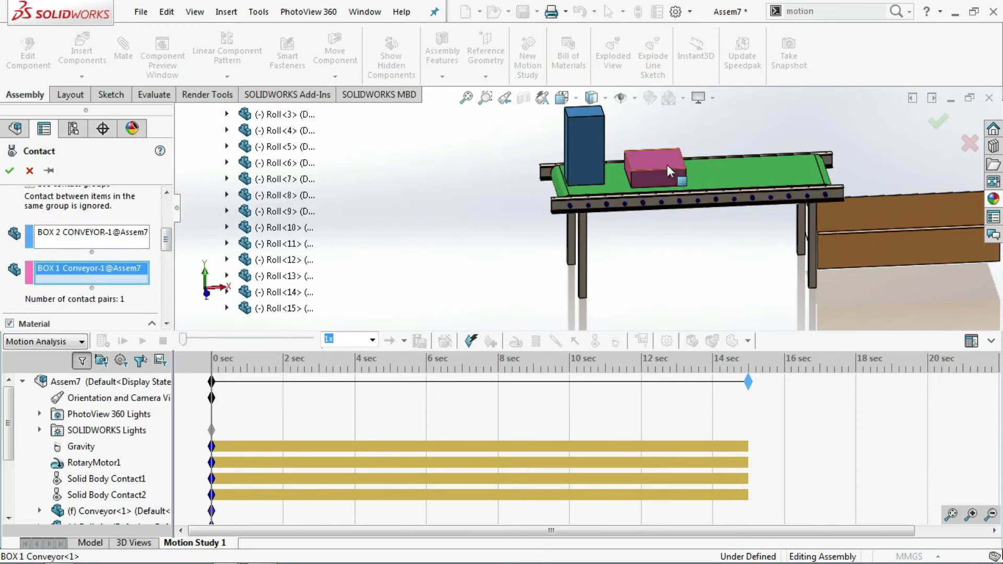
{"action": "left_click", "coordinate": [847, 246]}
{"action": "scroll", "coordinate": [173, 255], "scroll_direction": "down", "scroll_amount": 1}
{"action": "scroll", "coordinate": [172, 255], "scroll_direction": "down", "scroll_amount": 3}
Set materials to Rubber (Greasy) and Steel (Greasy) and create Solid Body Contact3
{"action": "left_click", "coordinate": [142, 267]}
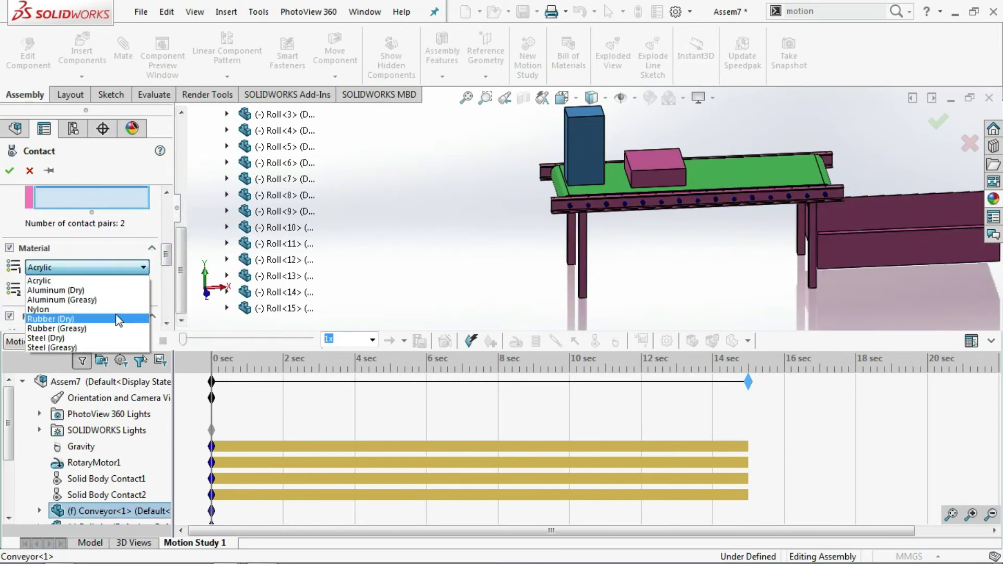
{"action": "left_click", "coordinate": [116, 328]}
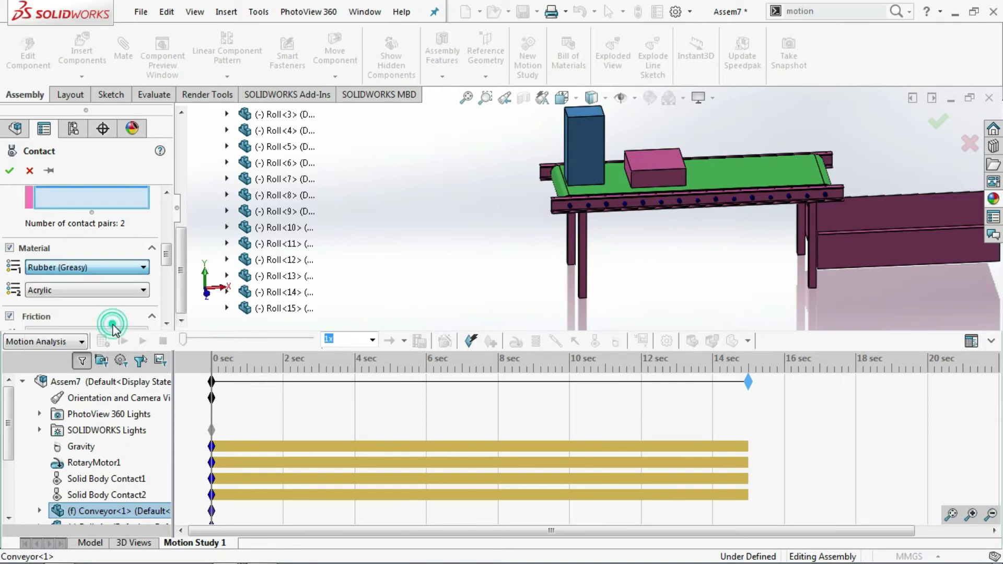
{"action": "left_click", "coordinate": [98, 290]}
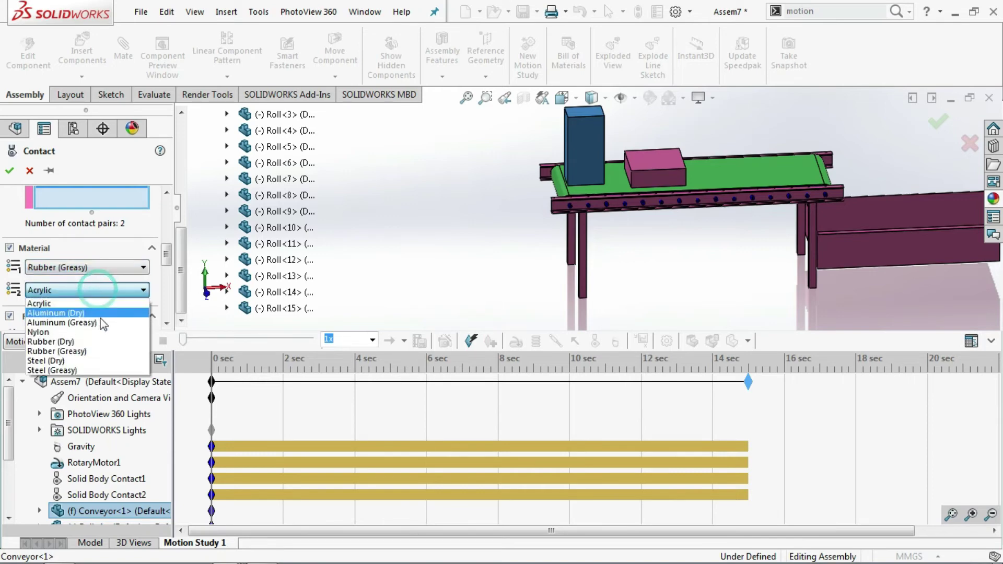
{"action": "left_click", "coordinate": [78, 370]}
{"action": "mouse_move", "coordinate": [165, 262]}
{"action": "left_mouse_down"}
{"action": "mouse_move", "coordinate": [165, 253]}
{"action": "mouse_move", "coordinate": [157, 304]}
{"action": "left_mouse_up"}
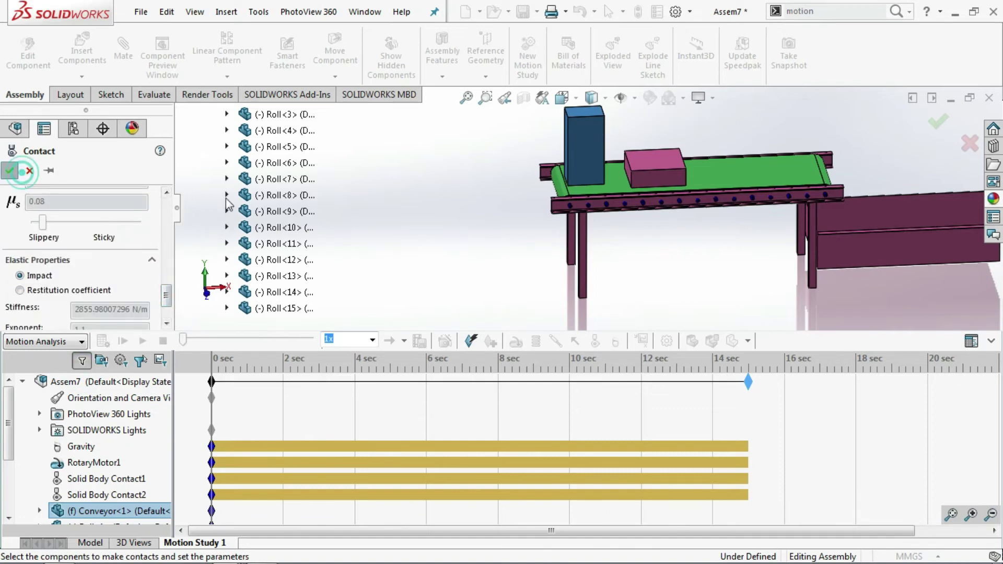
{"action": "left_click", "coordinate": [9, 170]}
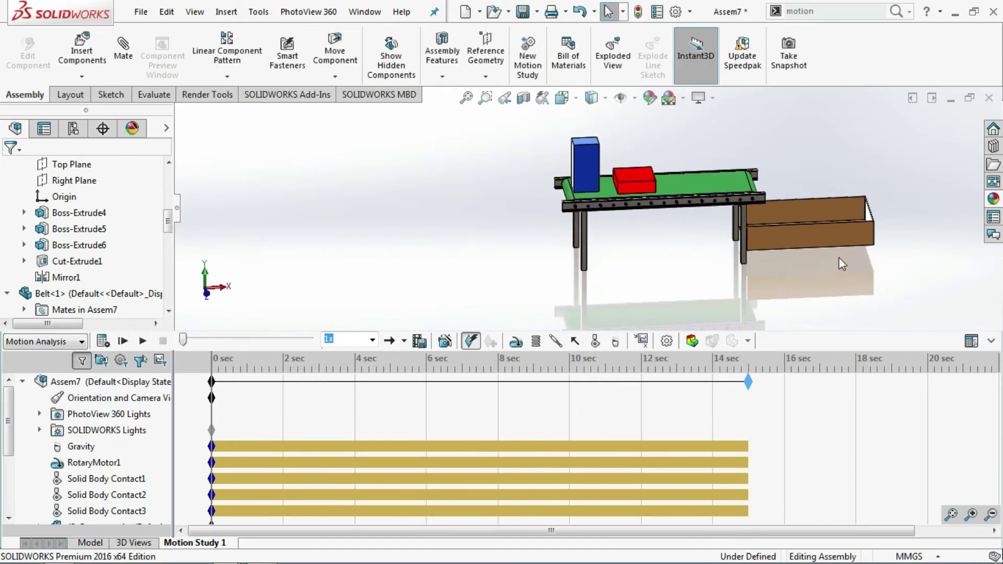
Collapse the motion timeline and flyout component tree, then run the motion study
{"action": "scroll", "coordinate": [888, 252], "scroll_direction": "down", "scroll_amount": 2}
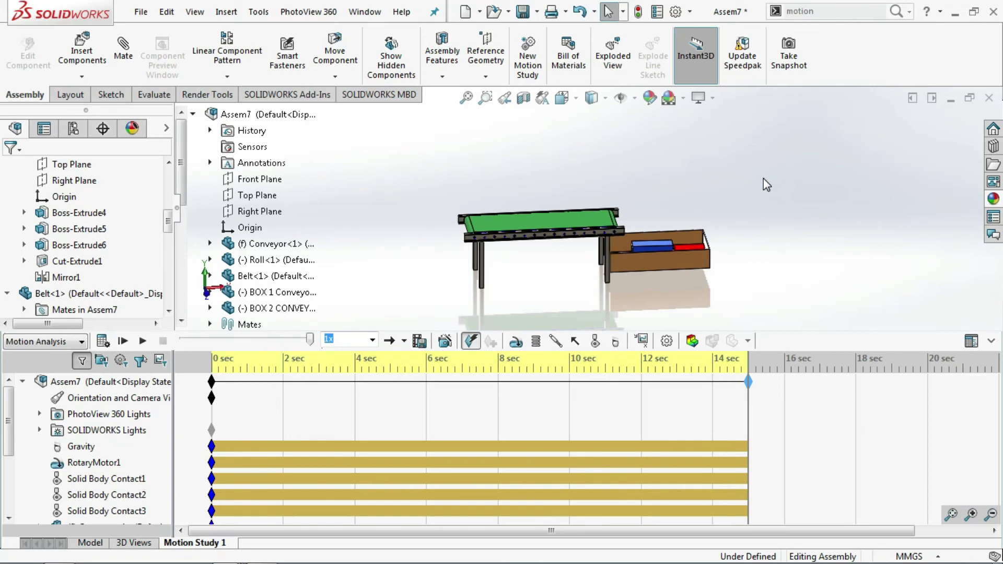
{"action": "scroll", "coordinate": [752, 180], "scroll_direction": "down", "scroll_amount": 2}
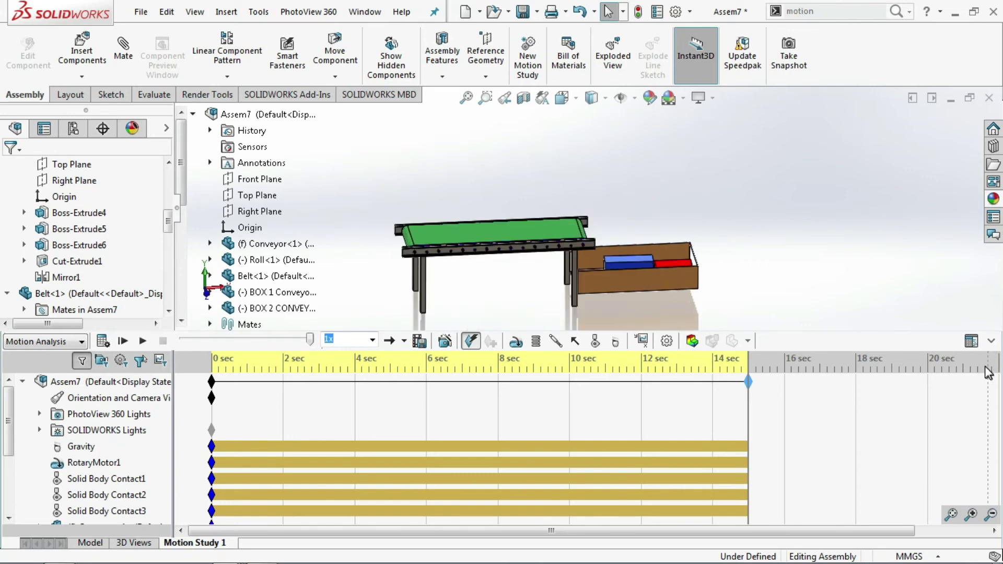
{"action": "left_click", "coordinate": [992, 342]}
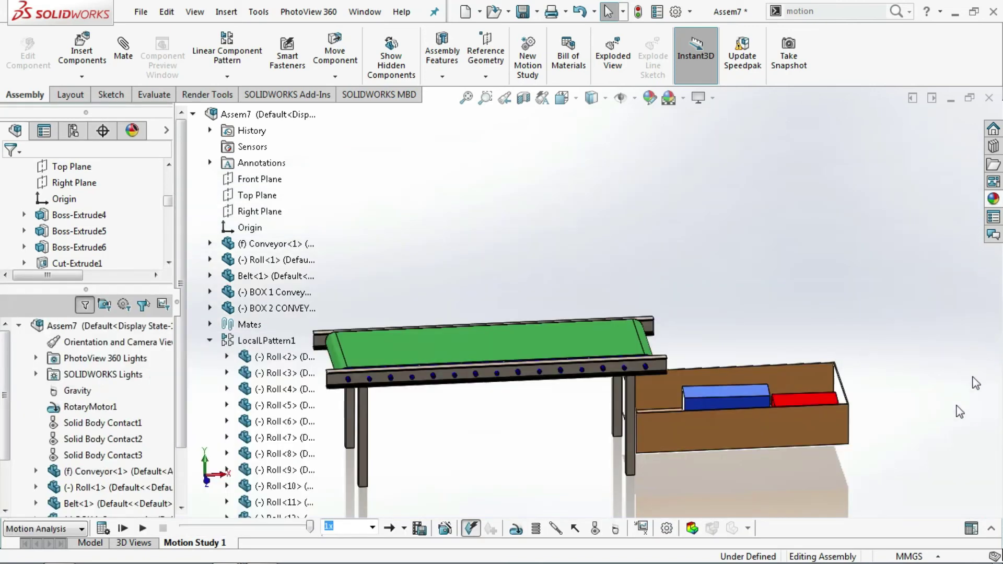
{"action": "left_click", "coordinate": [191, 114]}
{"action": "left_click", "coordinate": [192, 116]}
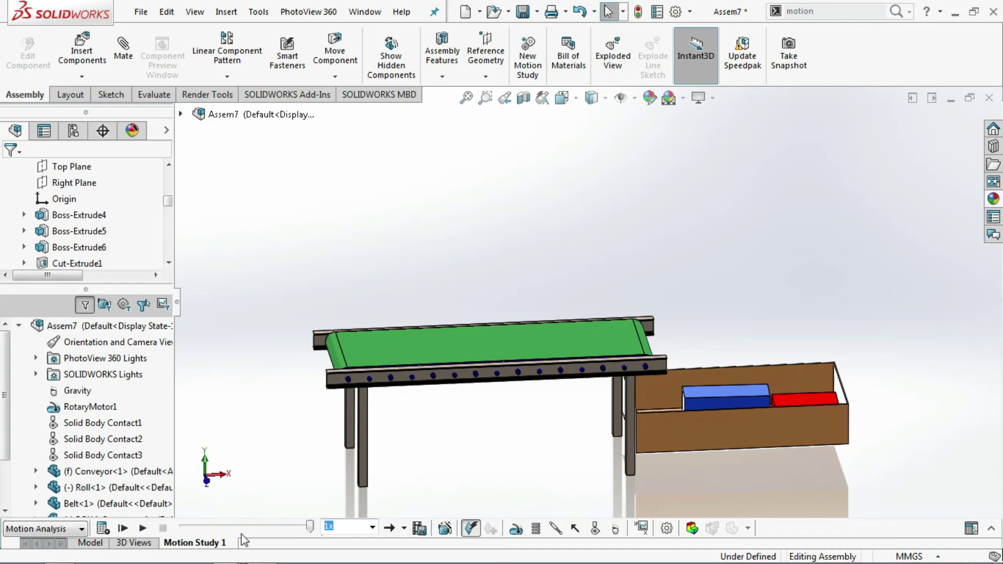
{"action": "left_click", "coordinate": [143, 528]}
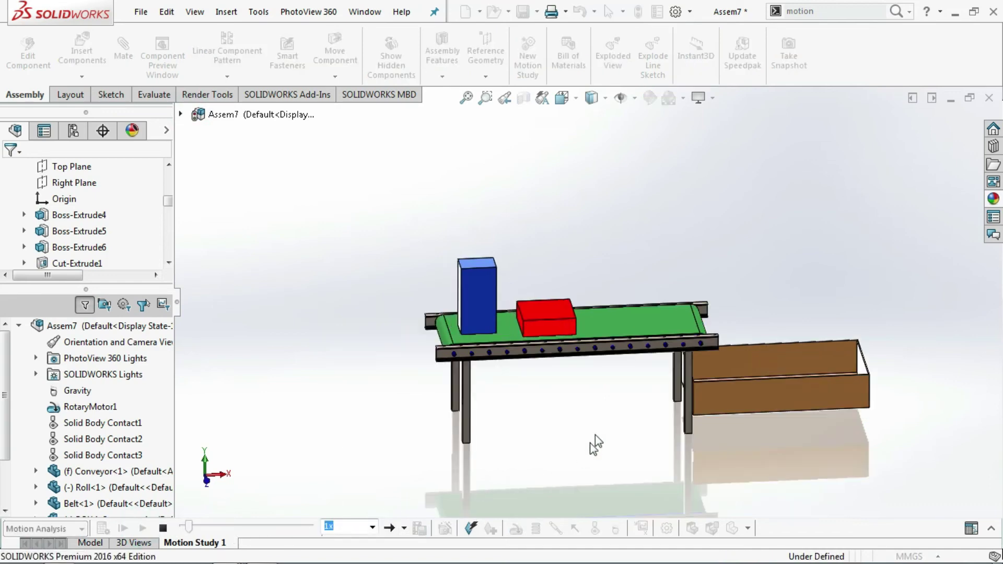
Orbit around the conveyor and into the bin, then play the motion study again
{"action": "scroll", "coordinate": [629, 416], "scroll_direction": "down", "scroll_amount": 2}
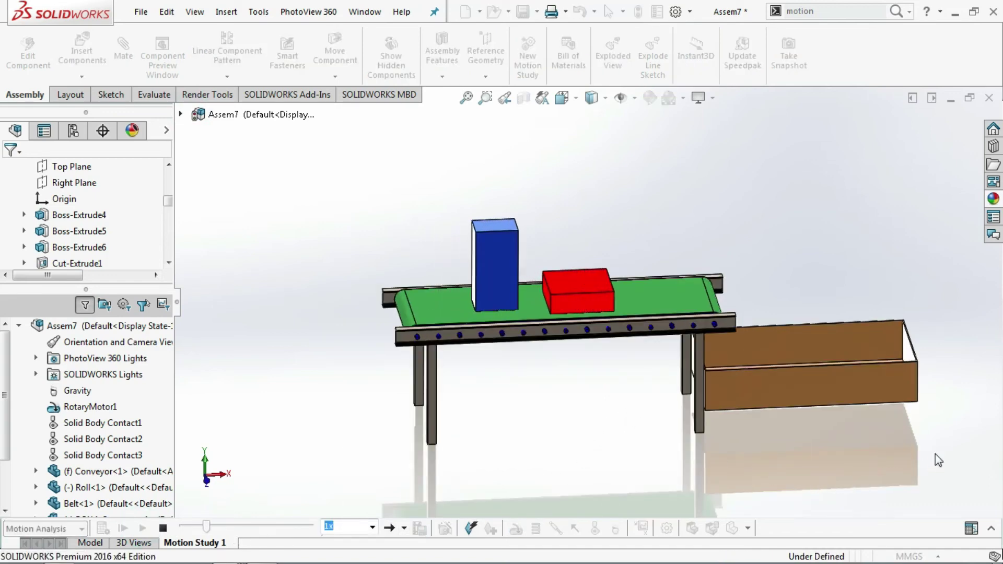
{"action": "middle_click_drag", "start_coordinate": [991, 402], "coordinate": [988, 418]}
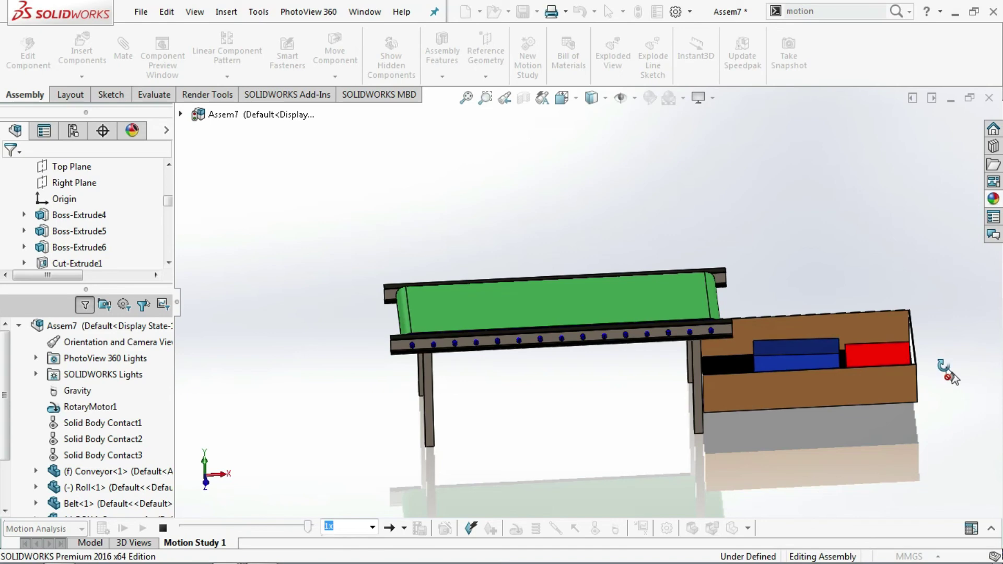
{"action": "middle_click_drag", "start_coordinate": [950, 373], "coordinate": [960, 428]}
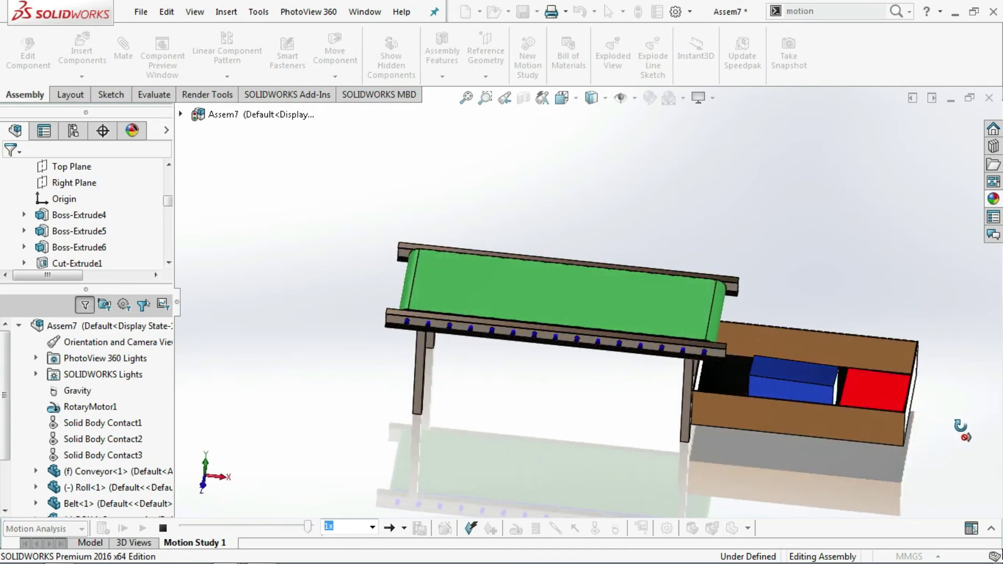
{"action": "middle_click_drag", "start_coordinate": [960, 425], "coordinate": [947, 427]}
{"action": "middle_click_drag", "start_coordinate": [808, 506], "coordinate": [779, 518]}
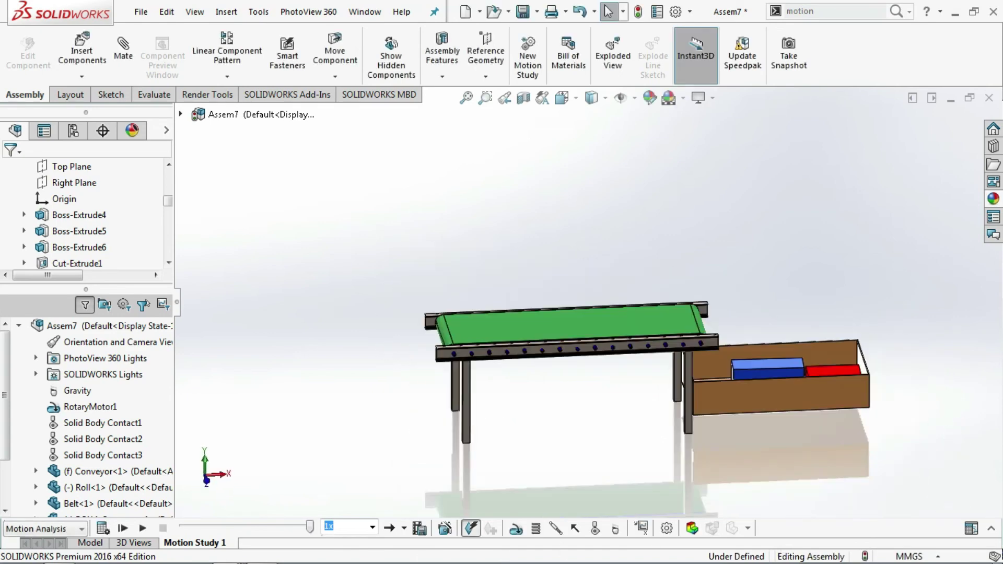
{"action": "left_click", "coordinate": [142, 529]}
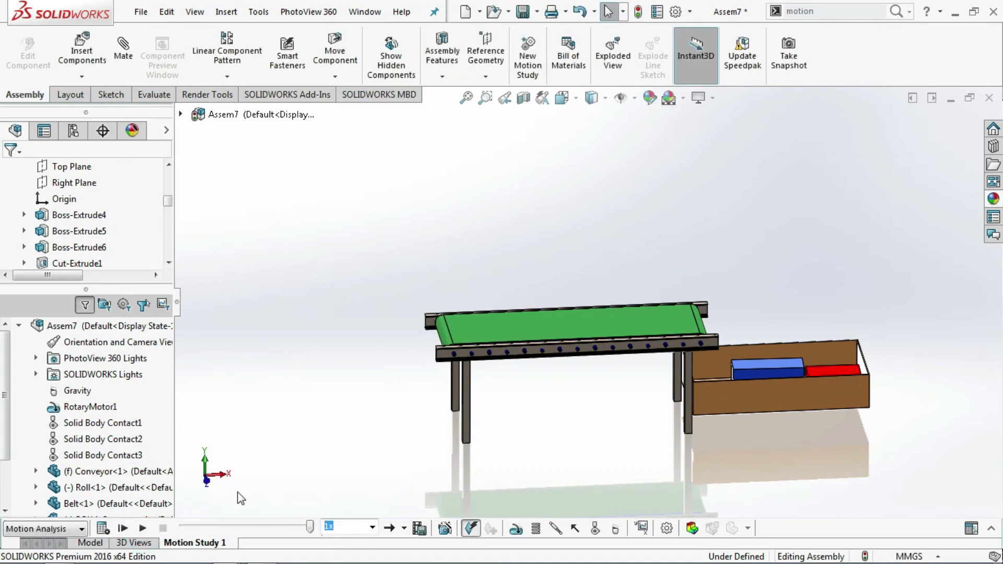
Replay the motion study from the start and tilt the view onto the belt top
{"action": "left_click", "coordinate": [144, 529]}
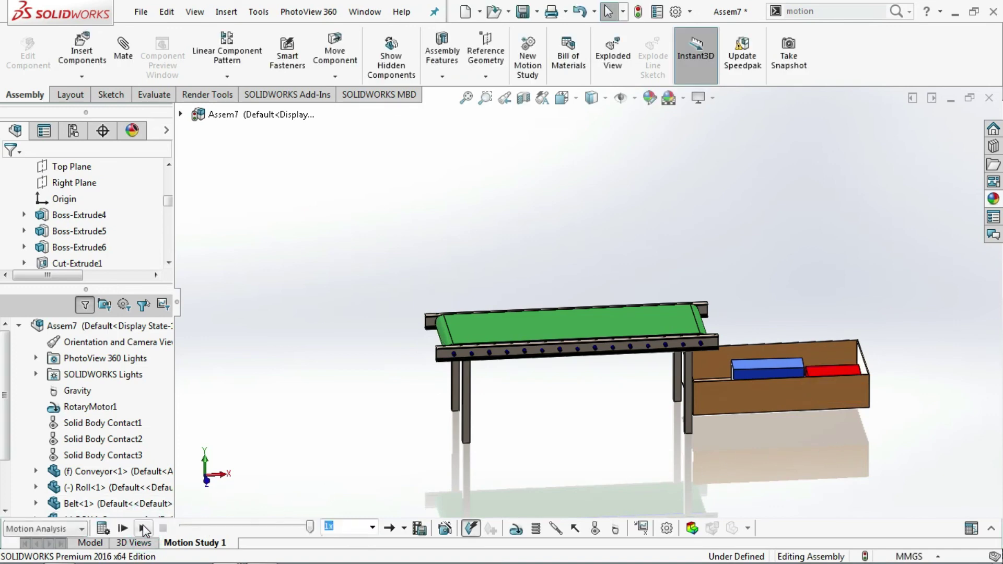
{"action": "left_click", "coordinate": [136, 529]}
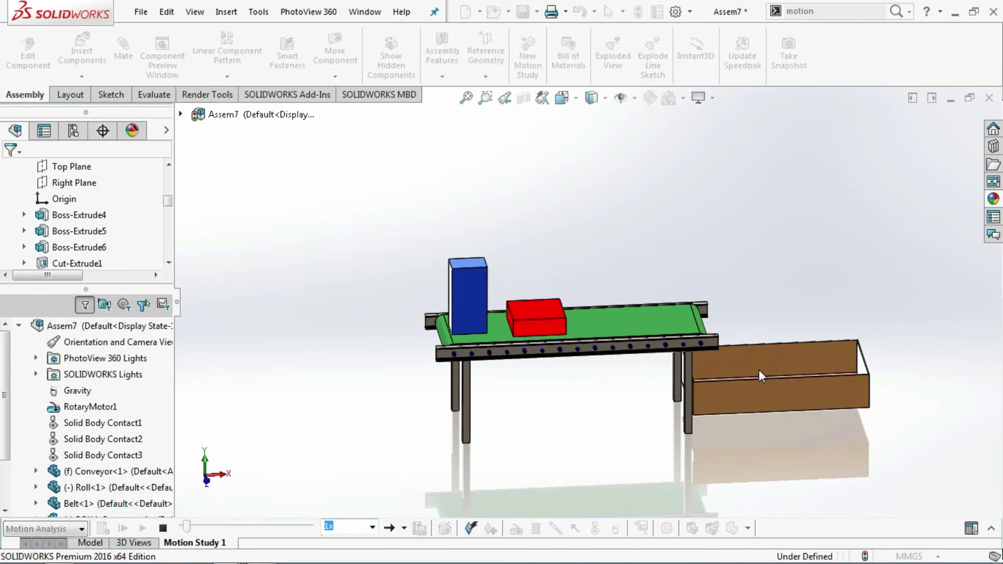
{"action": "scroll", "coordinate": [810, 321], "scroll_direction": "down", "scroll_amount": 3}
{"action": "middle_click_drag", "start_coordinate": [811, 321], "coordinate": [823, 345]}
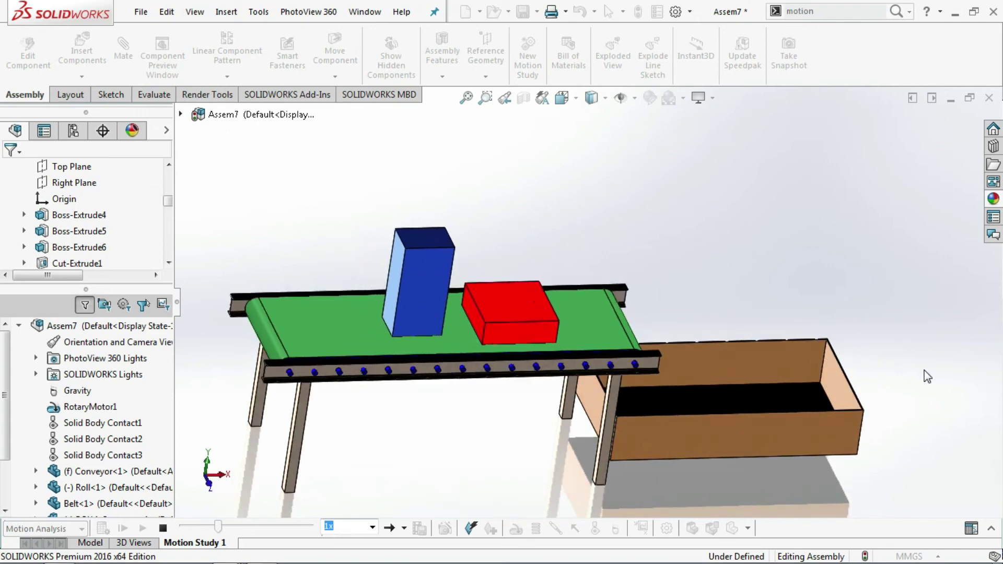